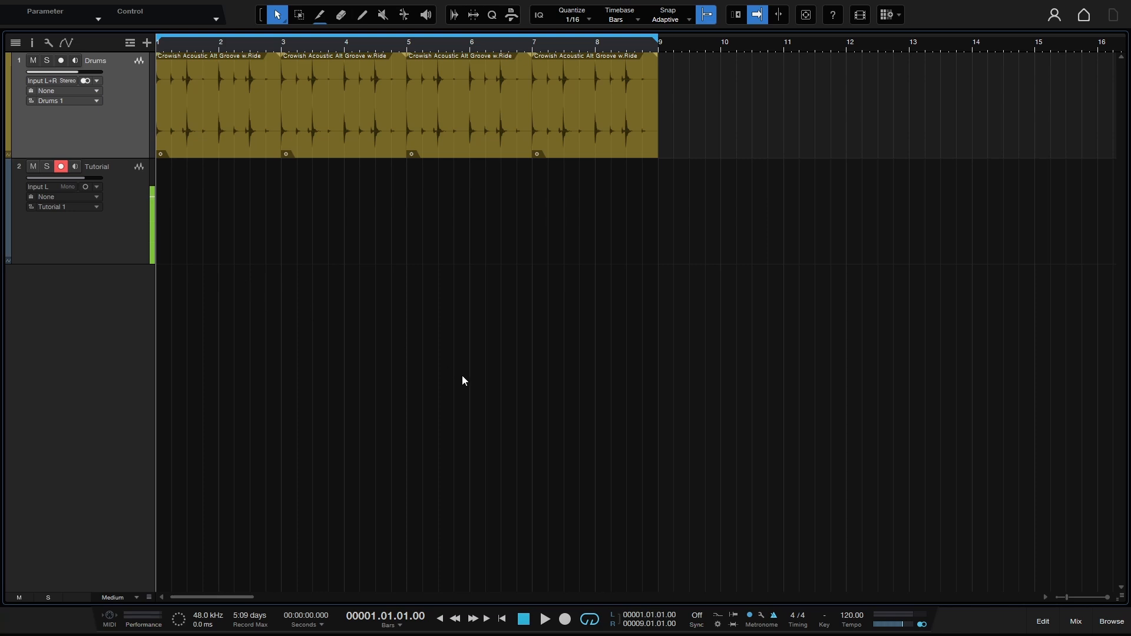
Step: Turn on the metronome and play the drum loop with the click, stopping before bar 3
left_click(773, 620)
key("space")
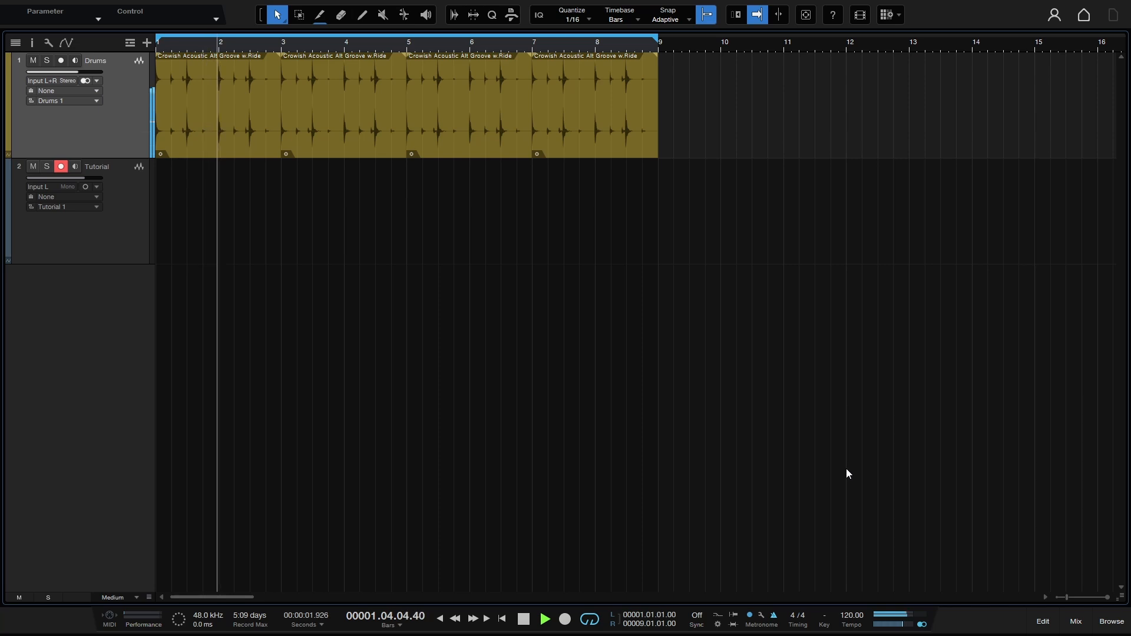
key("space")
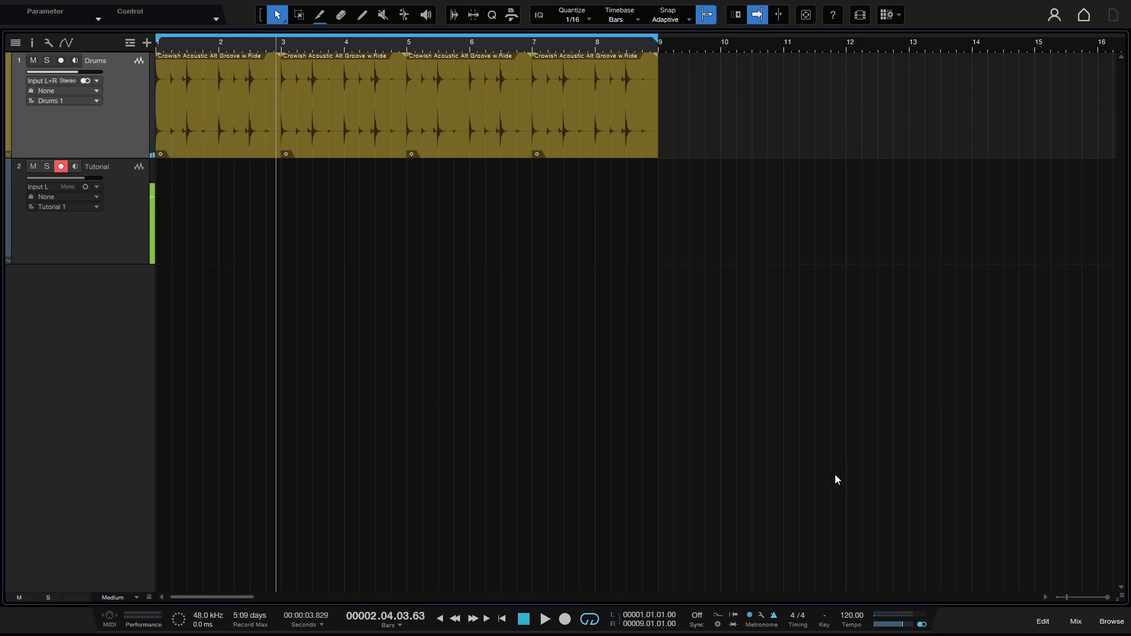
Step: Open the metronome setup, load the Acoustic preset and start playback to hear it with the drums
left_click(761, 617)
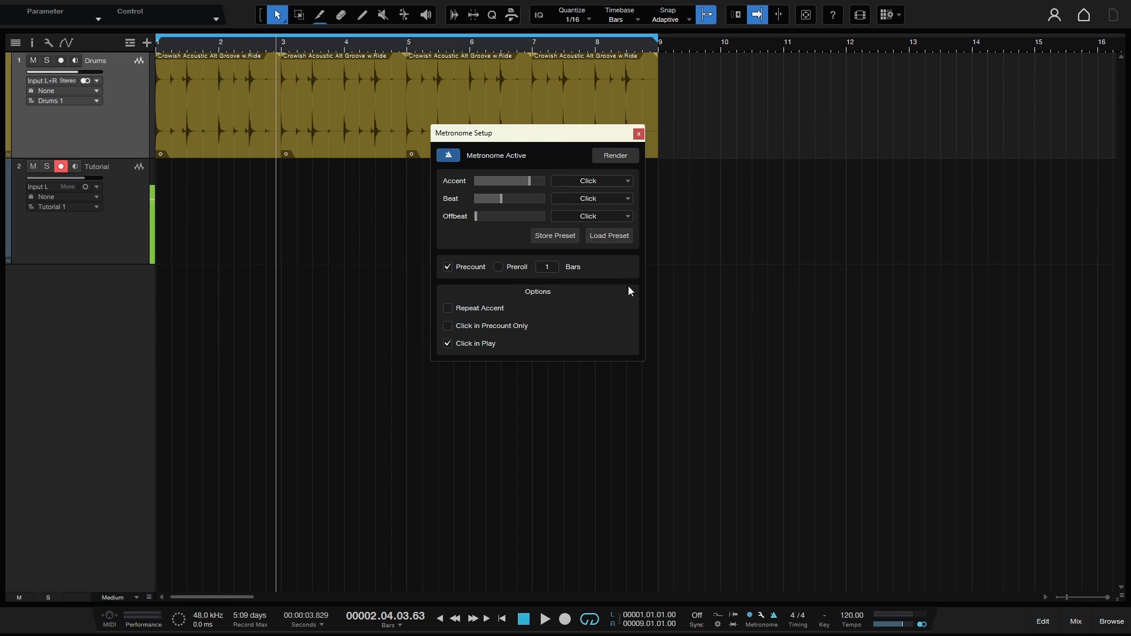
left_click(606, 237)
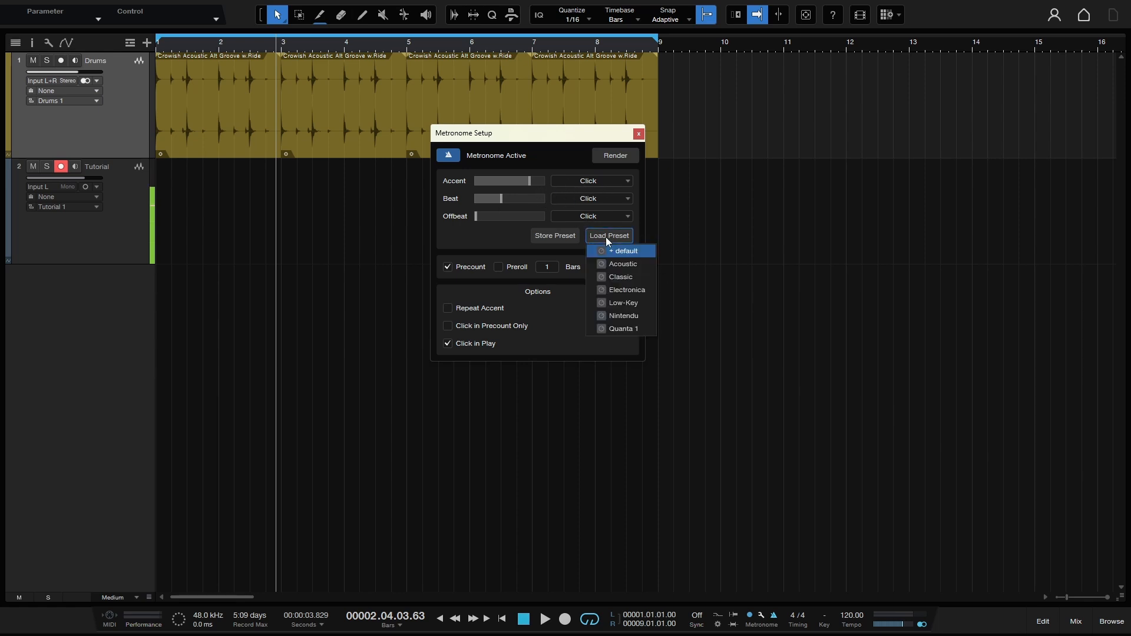
left_click(622, 264)
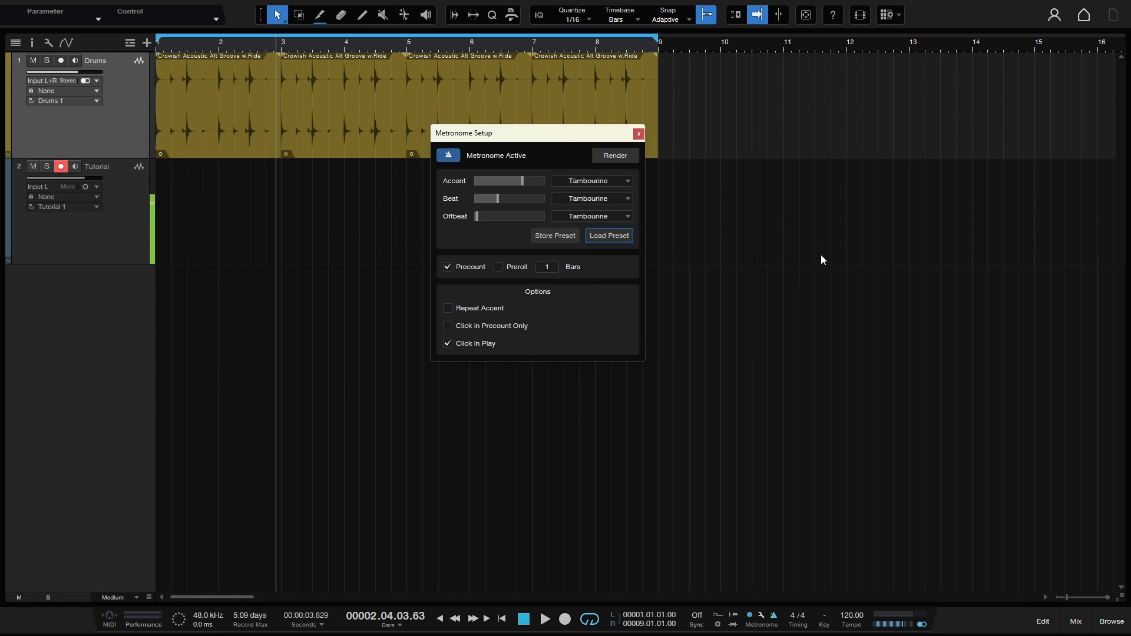
key("space")
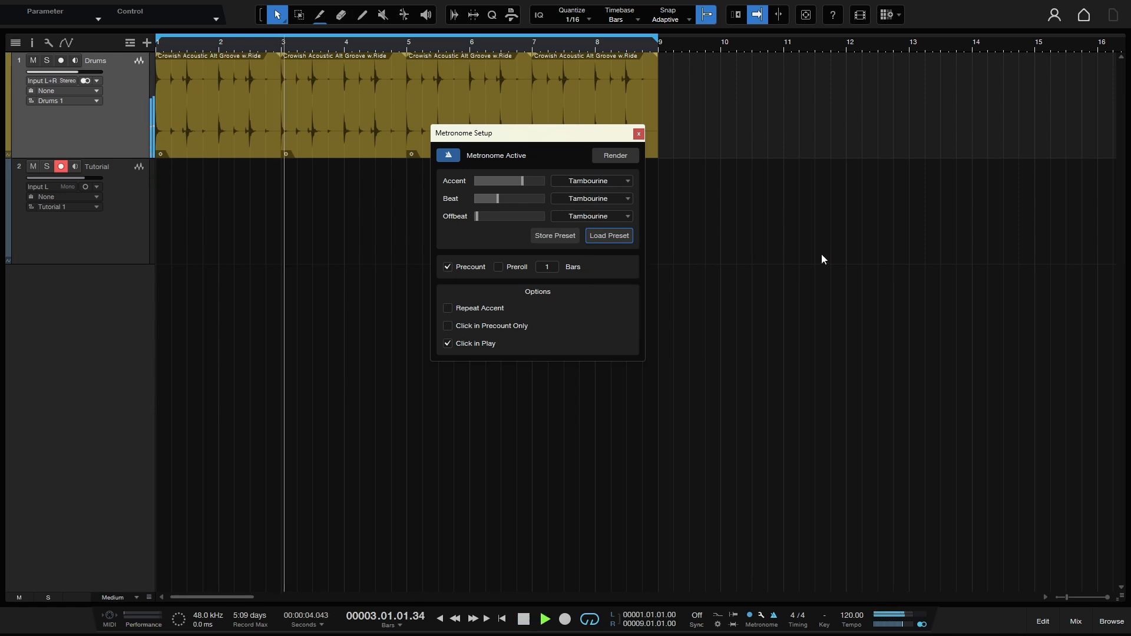
Step: Audition the Classic, Electronica, Low-Key, Nintendu and Quanta 1 metronome presets during playback, keep Quanta 1 loaded and stop
left_click(610, 237)
left_click(621, 275)
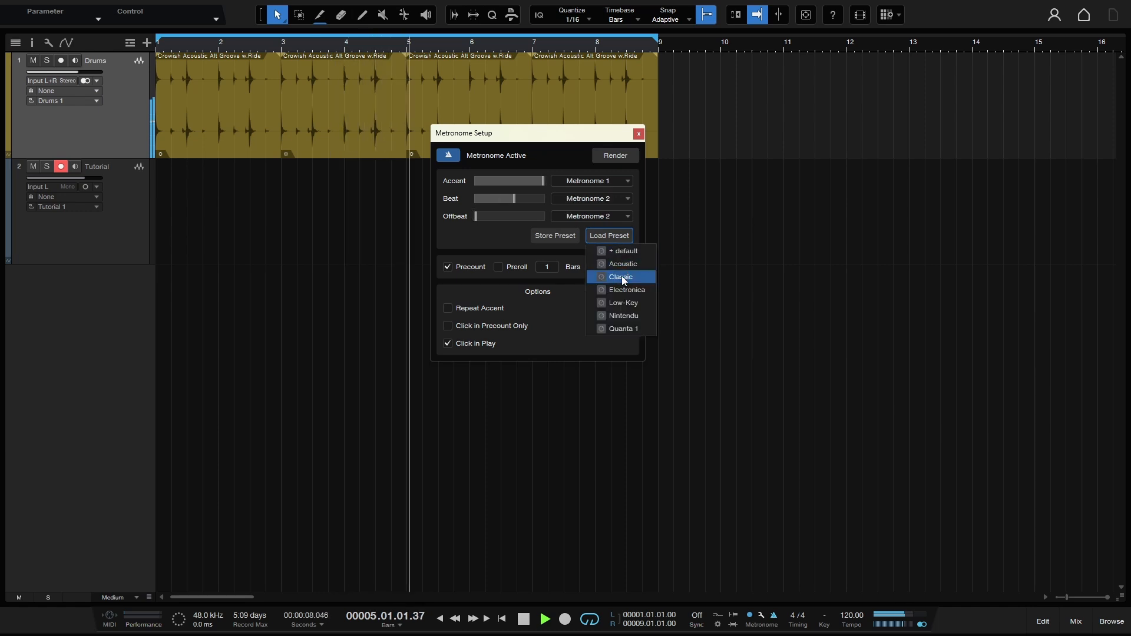
left_click(637, 294)
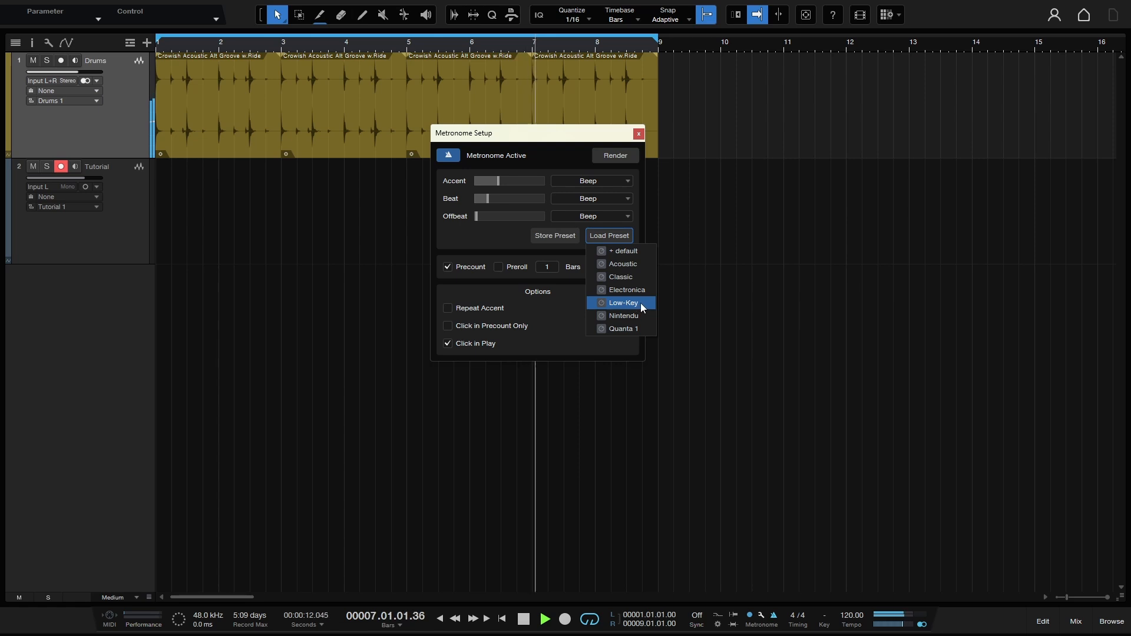
left_click(637, 303)
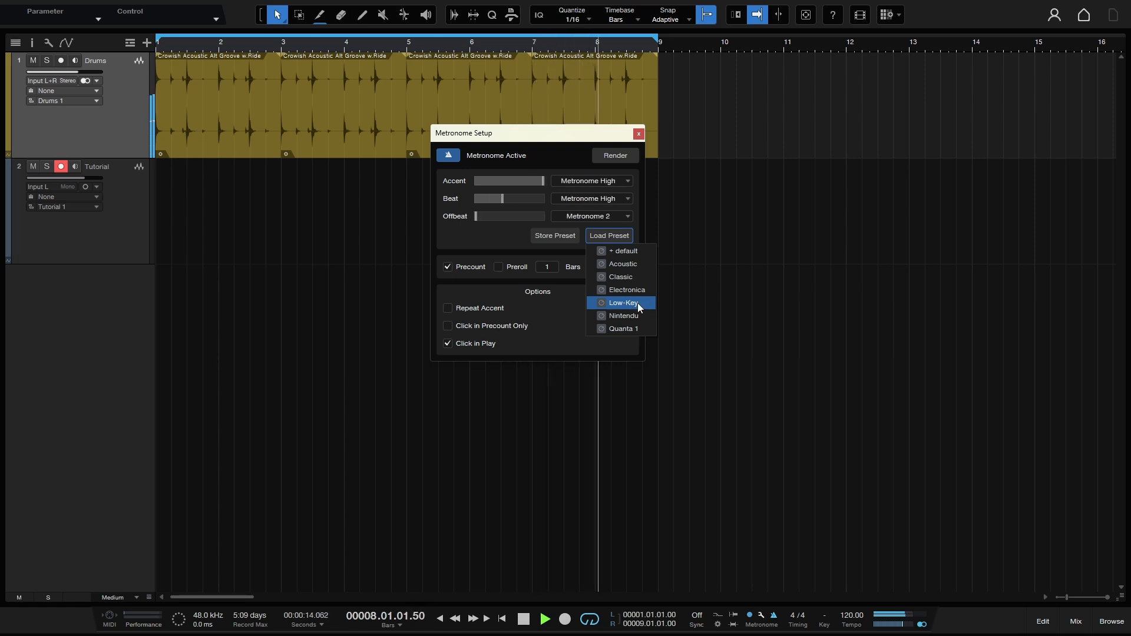
left_click(635, 316)
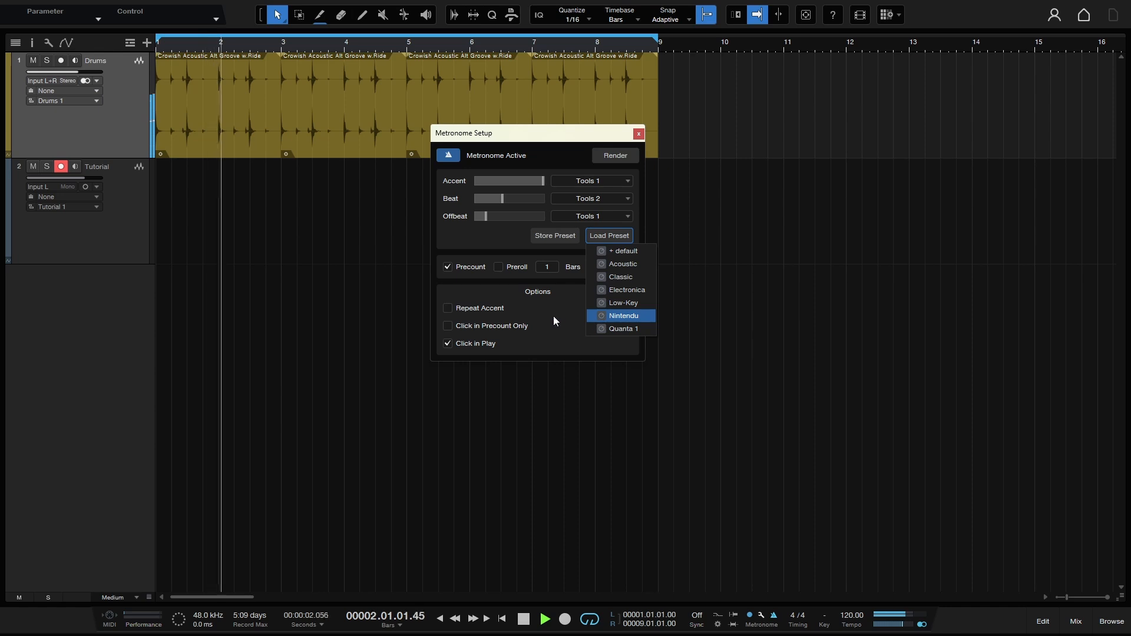
left_click(622, 329)
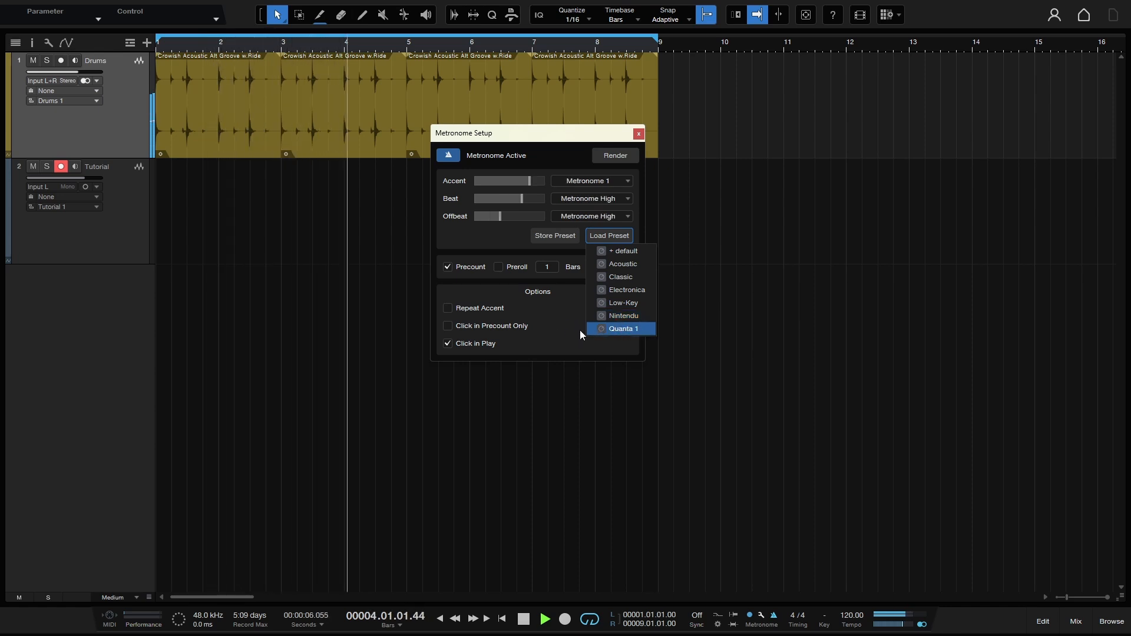
left_click(553, 328)
key("space")
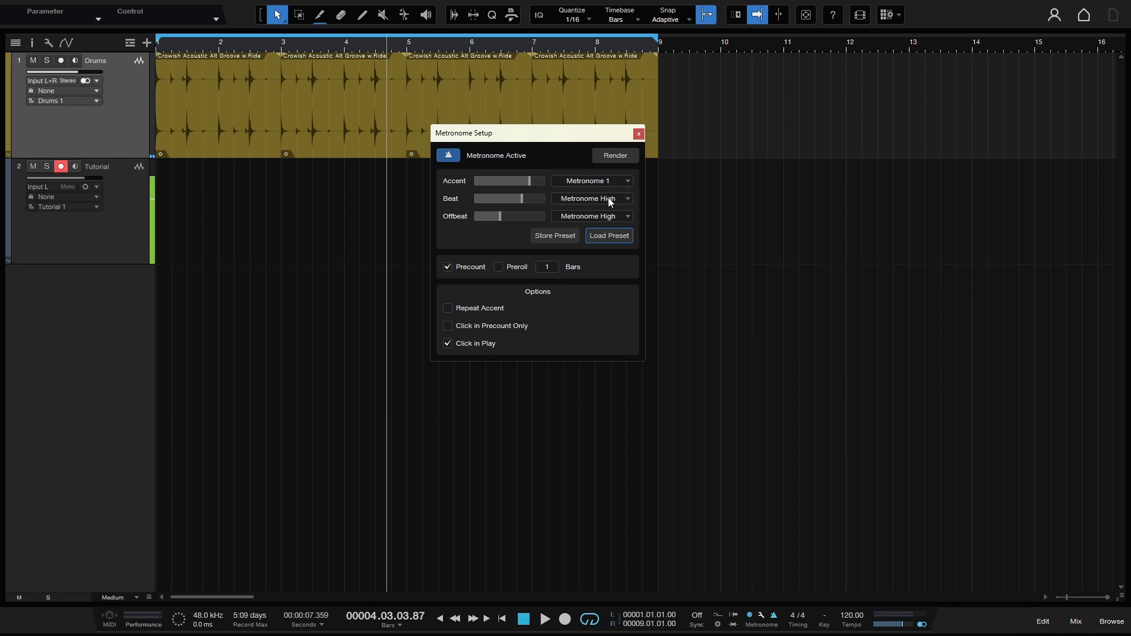
Step: Add cube_designed_snares_07.wav as the metronome's accent sound and play the loop to hear it
left_click(627, 184)
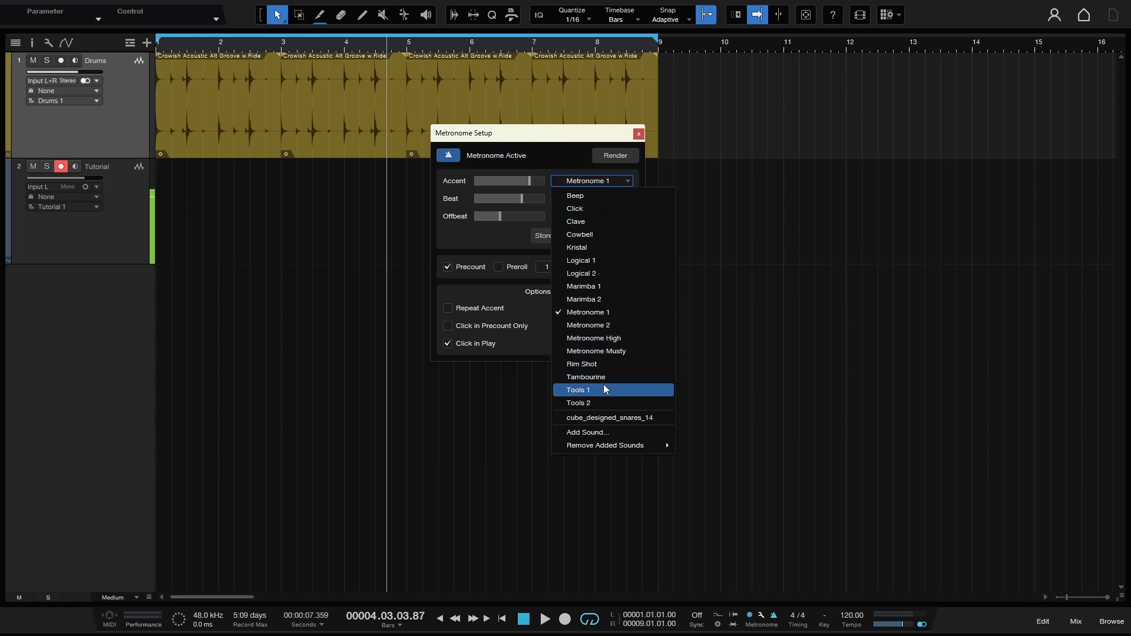
left_click(610, 437)
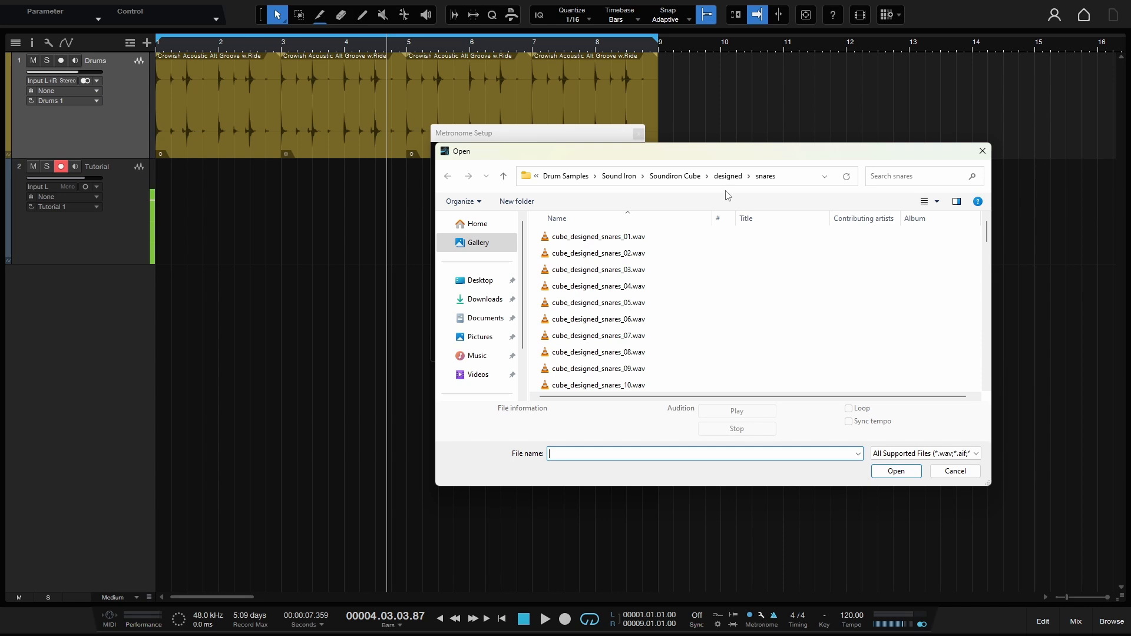
left_click(540, 240)
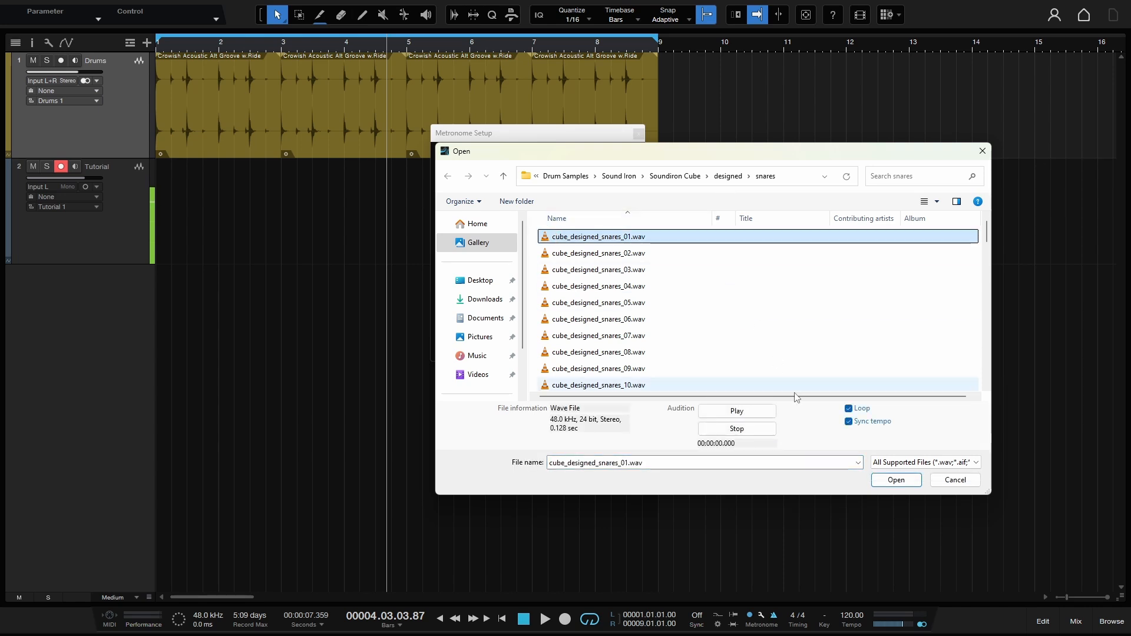
left_click(565, 340)
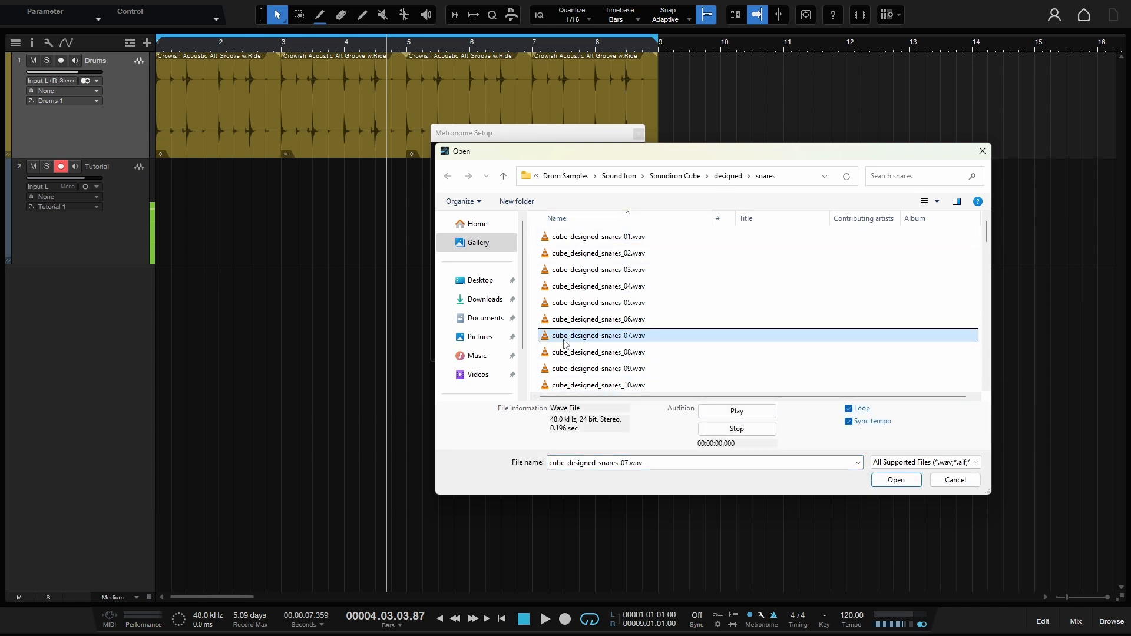
left_click(736, 411)
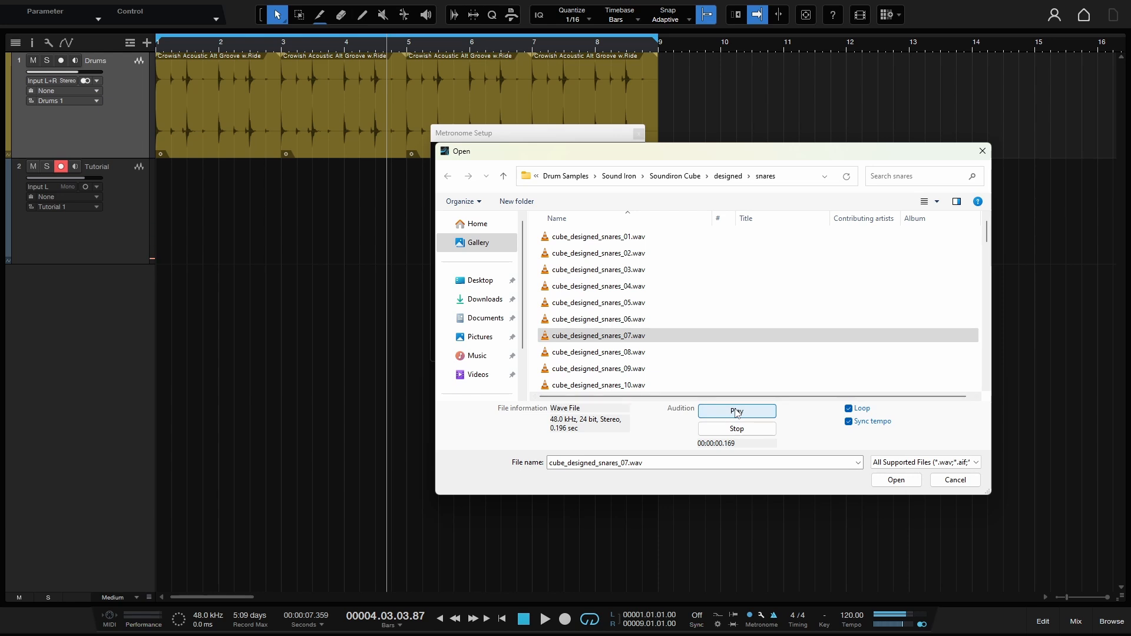
left_click(896, 479)
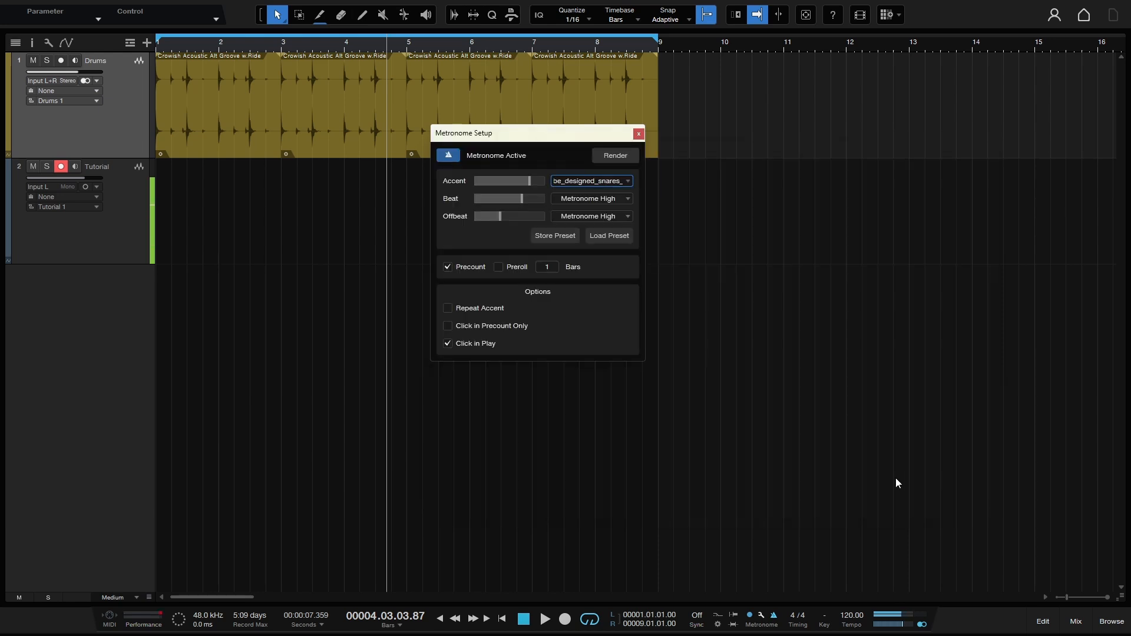
key("space")
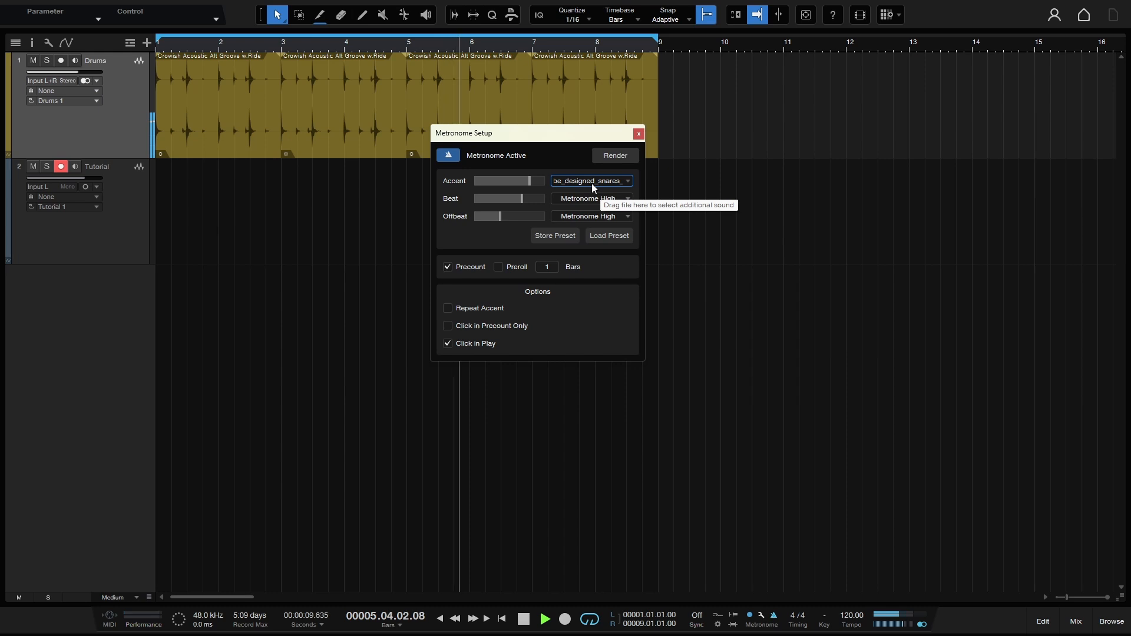
key("space")
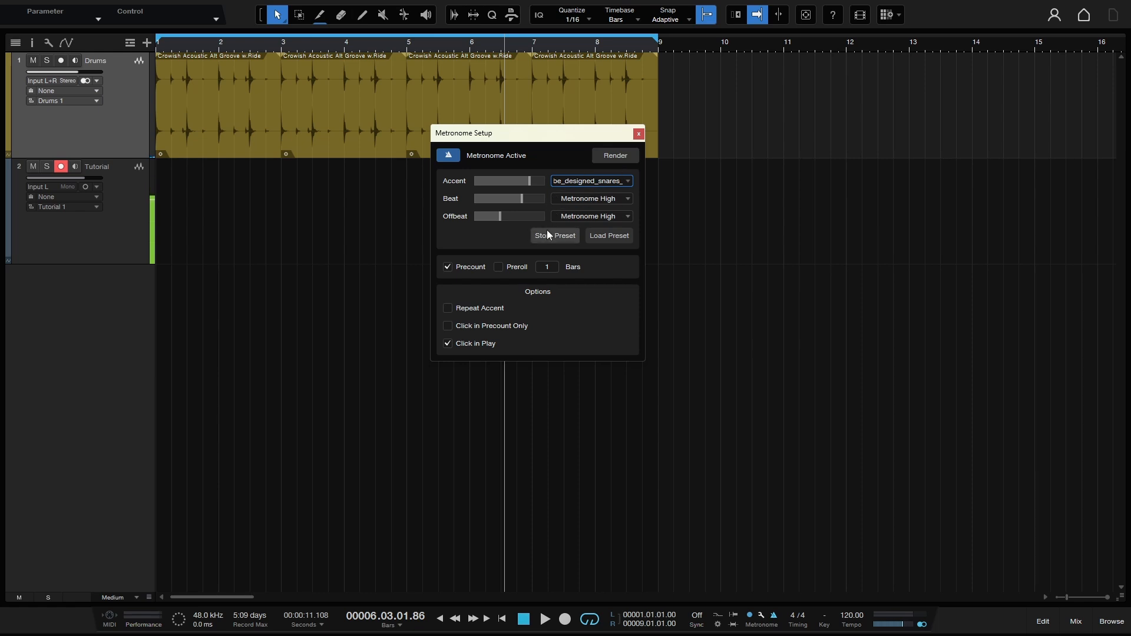
Step: Reload the Quanta 1 metronome preset without storing a new one, and close the metronome setup
left_click(559, 239)
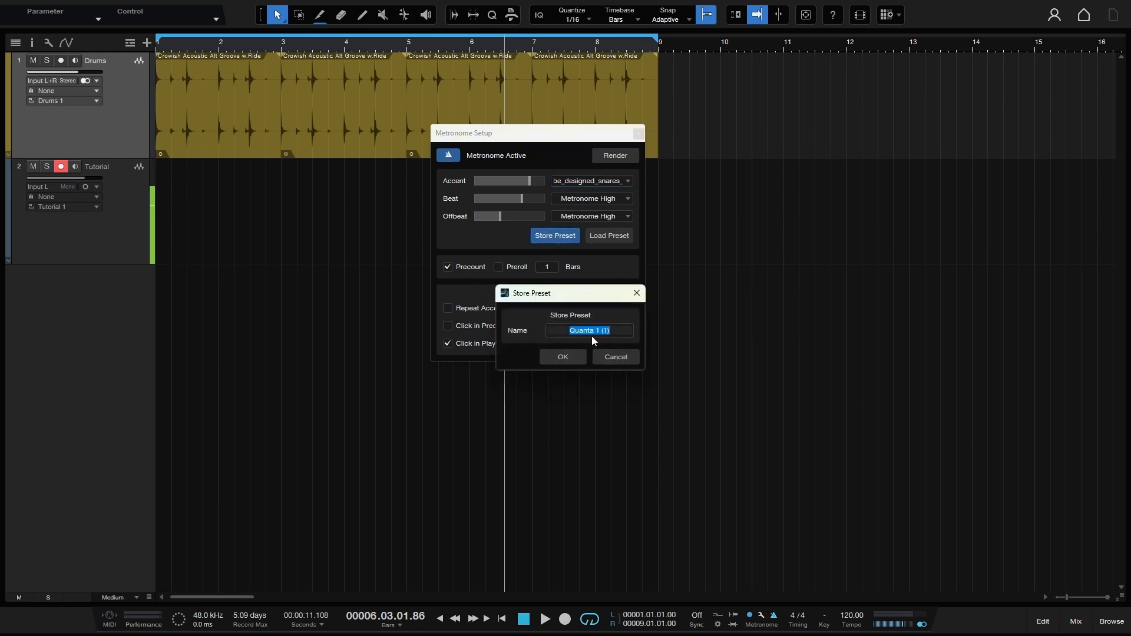
left_click(612, 359)
left_click(602, 238)
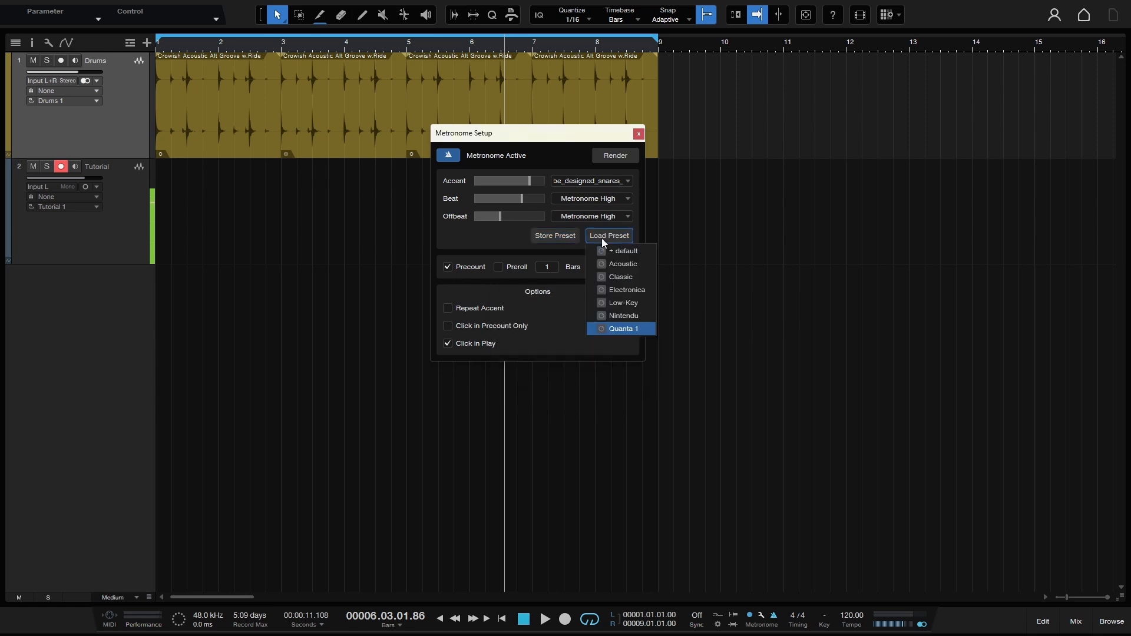
left_click(628, 330)
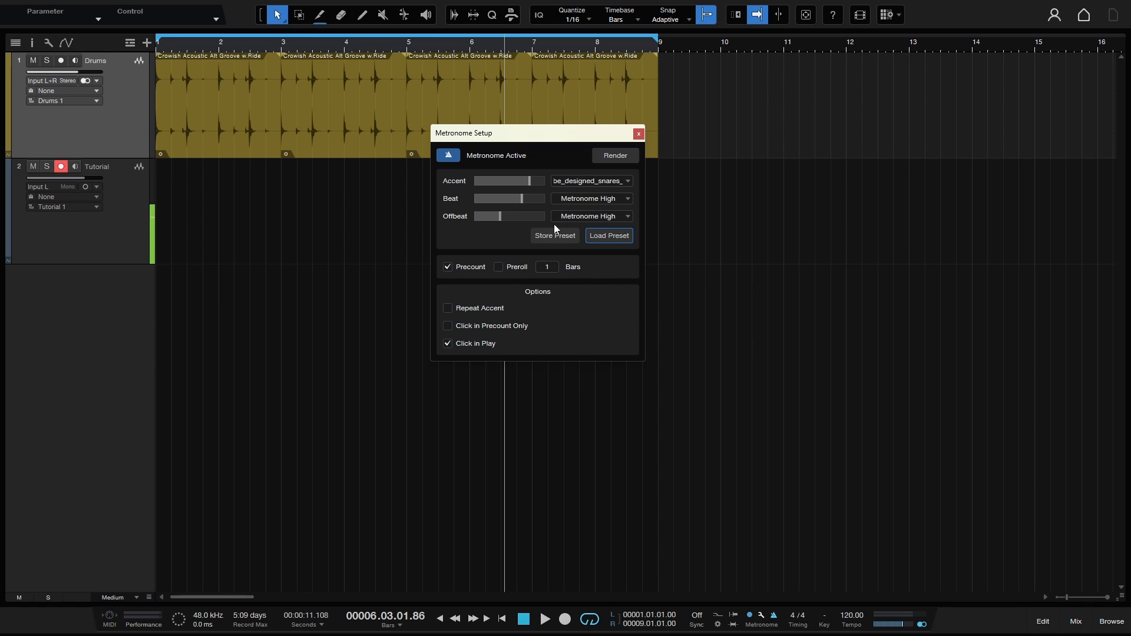
left_click(617, 236)
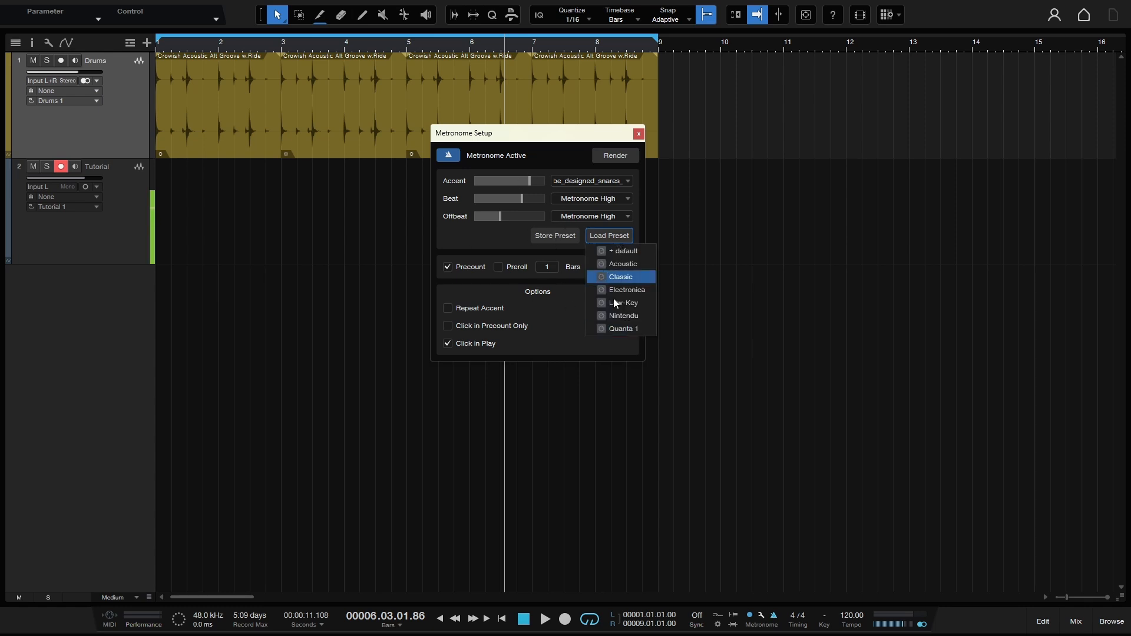
left_click(619, 330)
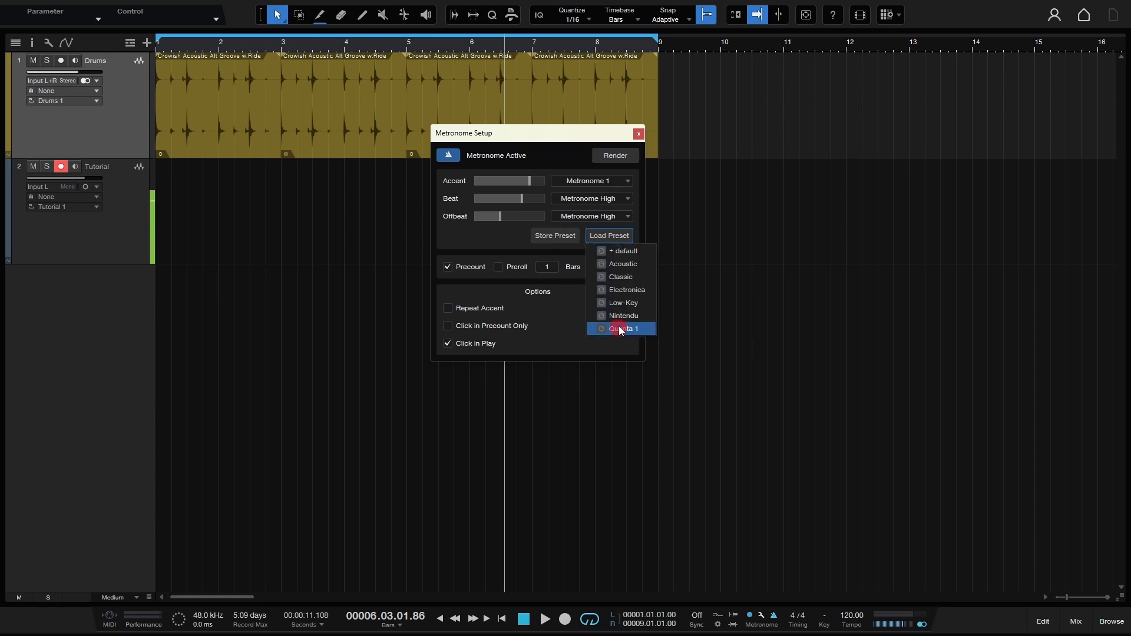
left_click(565, 338)
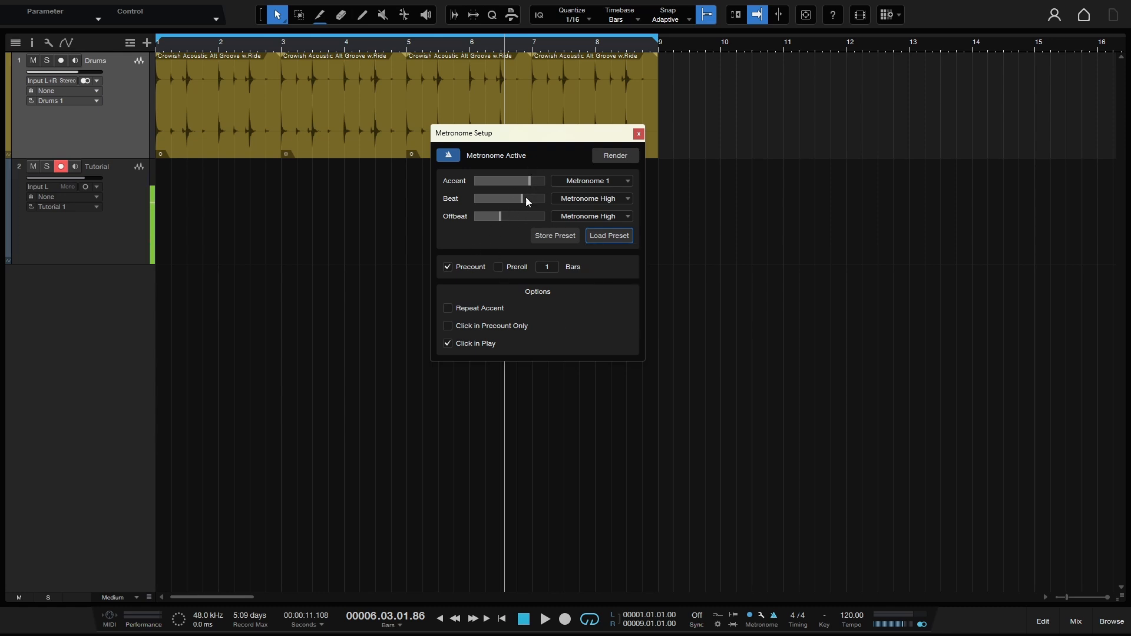
left_click(638, 134)
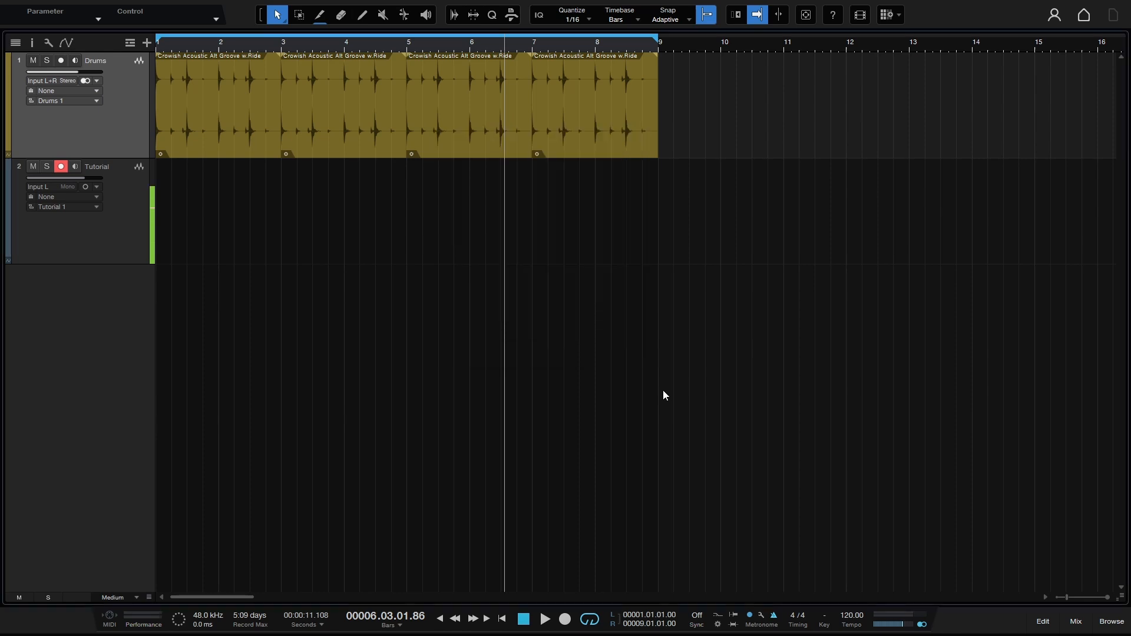
Step: Open the mixer and adjust the click volume on the Main output while the loop plays
left_click(1075, 625)
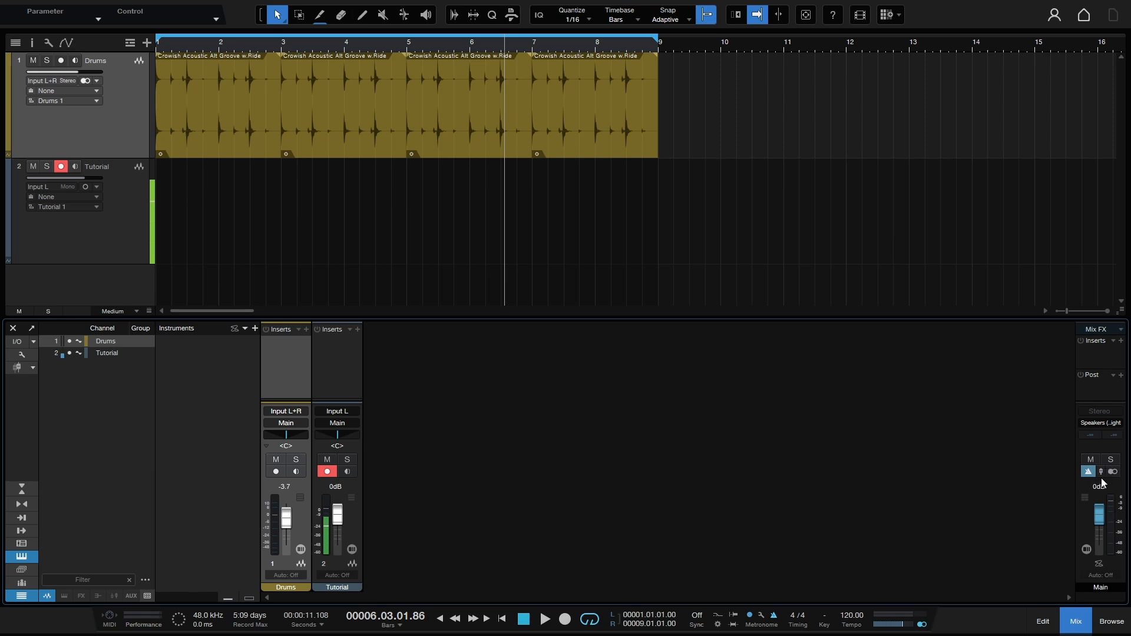
key("space")
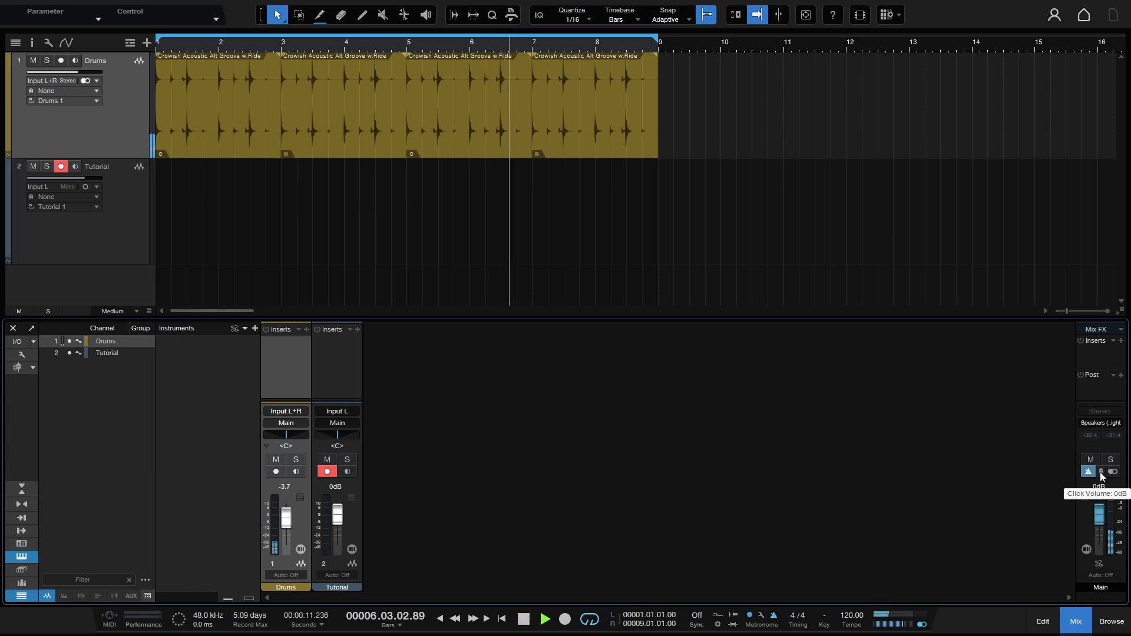
mouse_move(1103, 504)
left_mouse_down()
mouse_move(1105, 454)
mouse_move(1109, 629)
mouse_move(1122, 511)
left_mouse_up()
key("space")
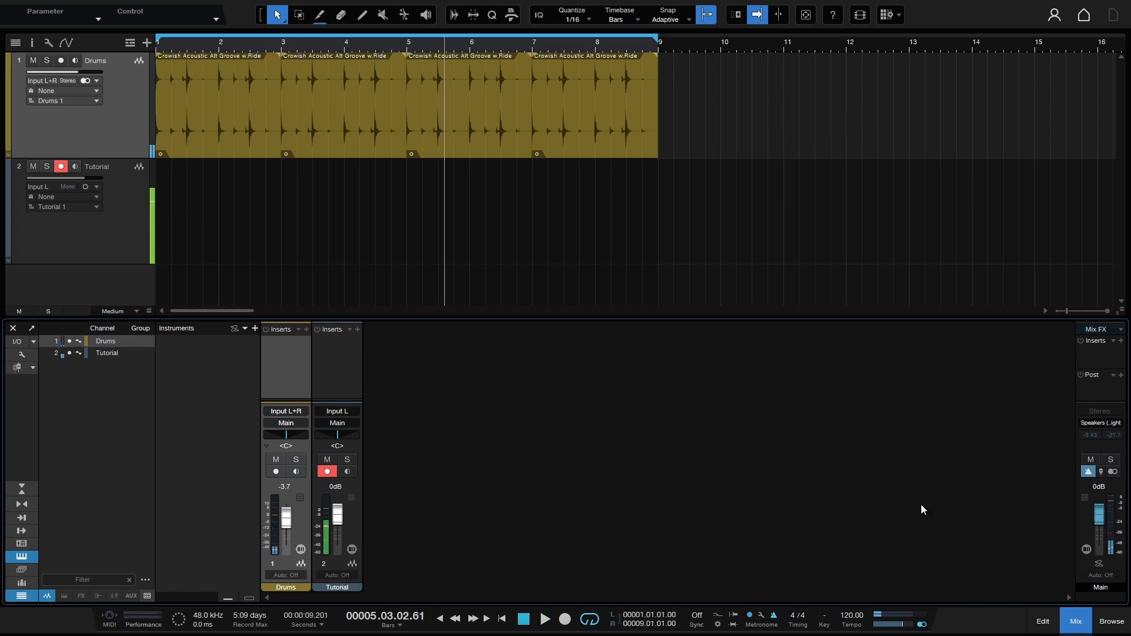
Step: Turn off the metronome click on the Main output and play the loop to check the sound
left_click(1087, 472)
key("space")
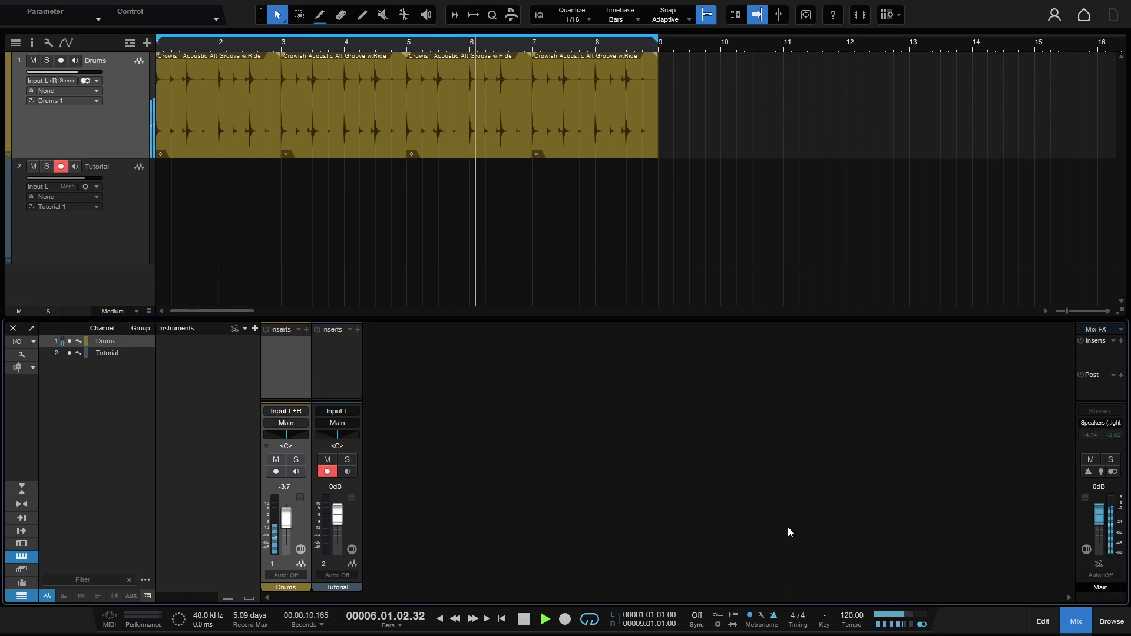
key("space")
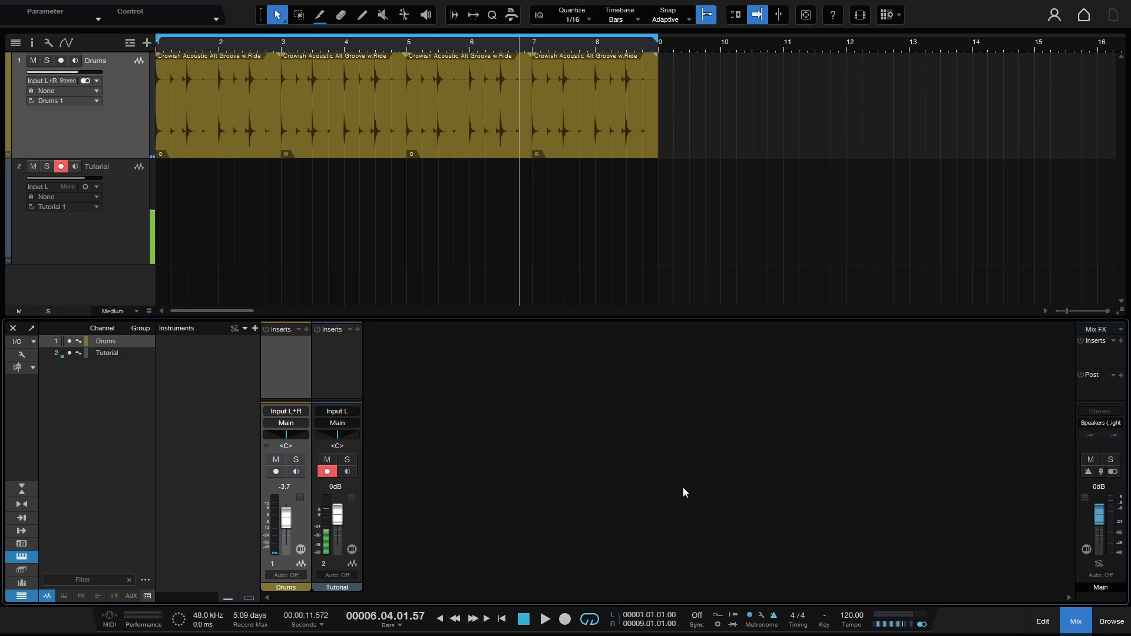
Step: Open the Audio I/O Setup from the mixer and add a new stereo output
right_click(661, 468)
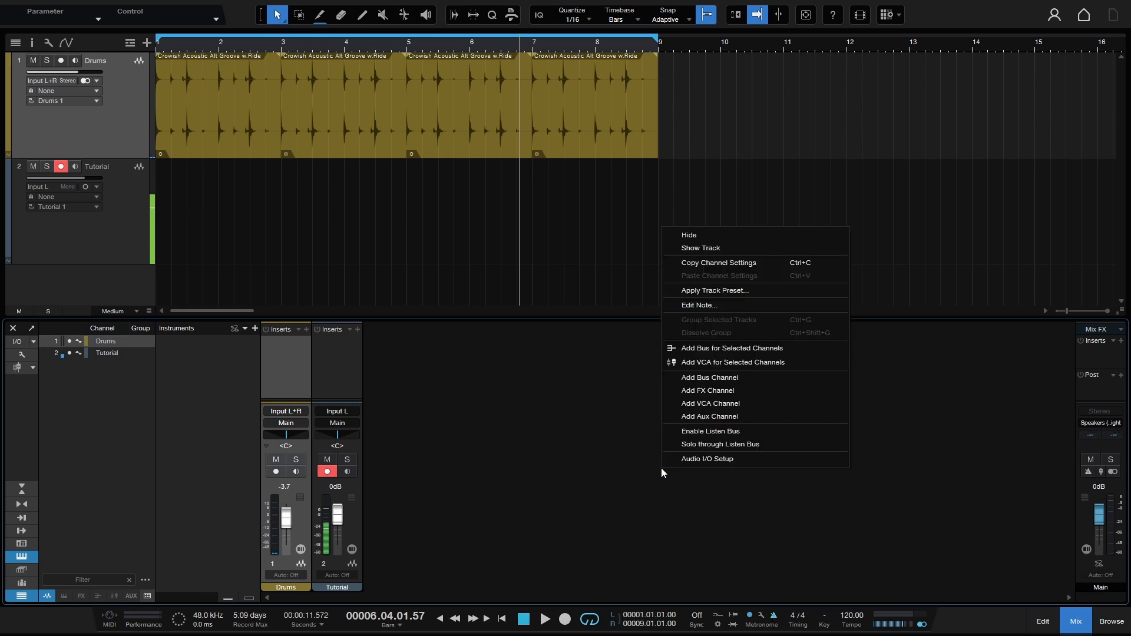
left_click(716, 459)
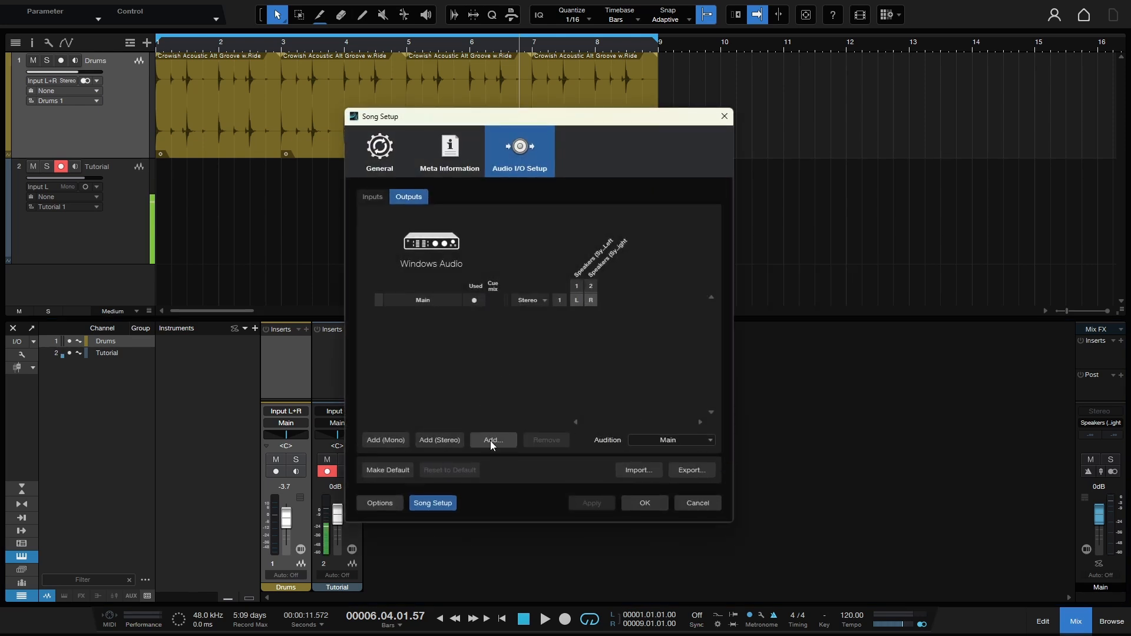
left_click(438, 440)
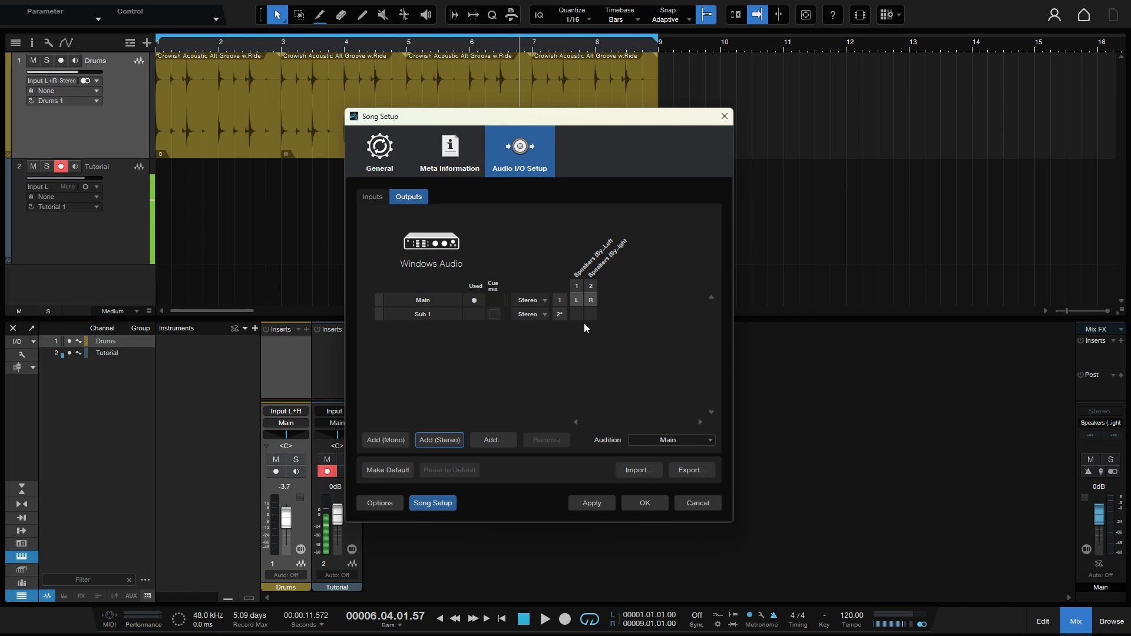
Step: Apply and confirm the new stereo output setup, and show the output channels in the mixer, widening that area to reveal Sub 1
left_click(591, 504)
left_click(645, 503)
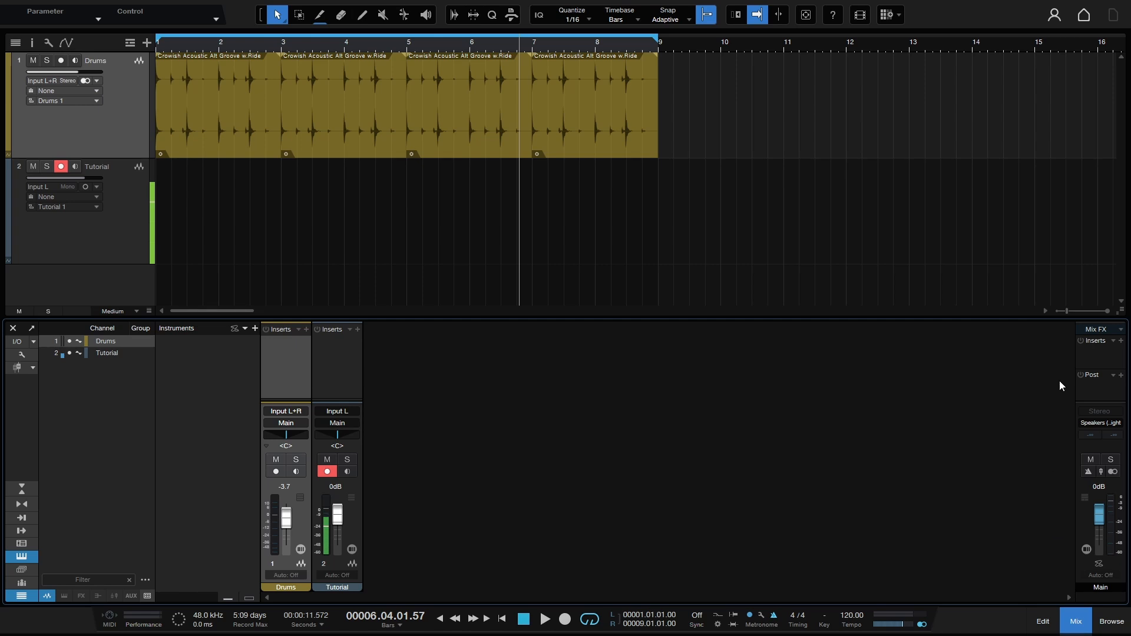
left_click(23, 534)
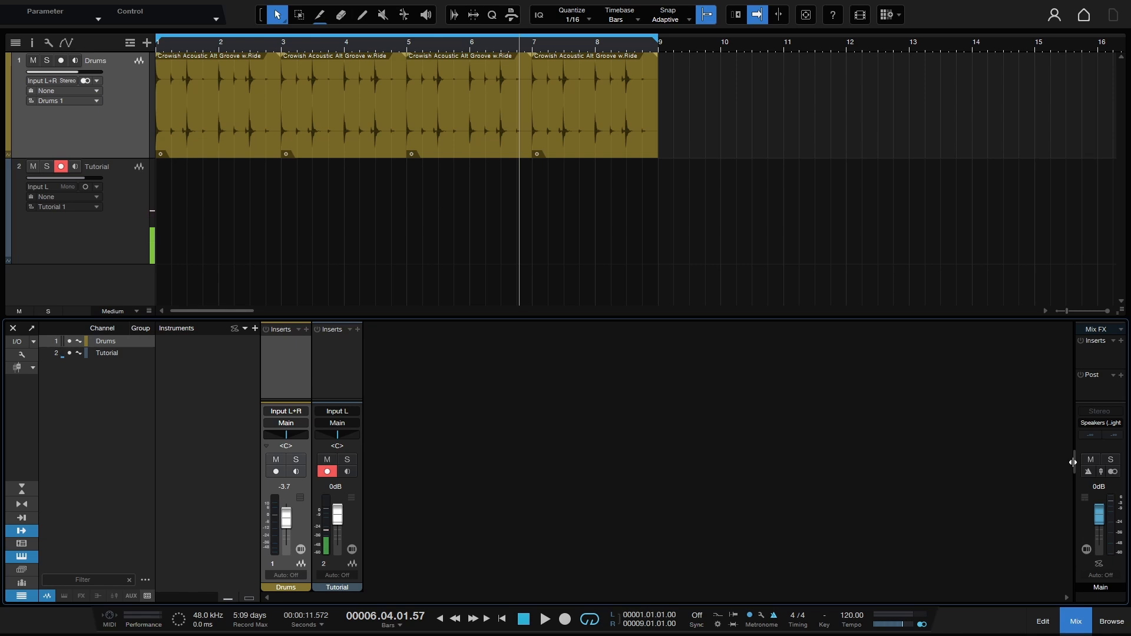
left_click_drag(1072, 463, 1022, 479)
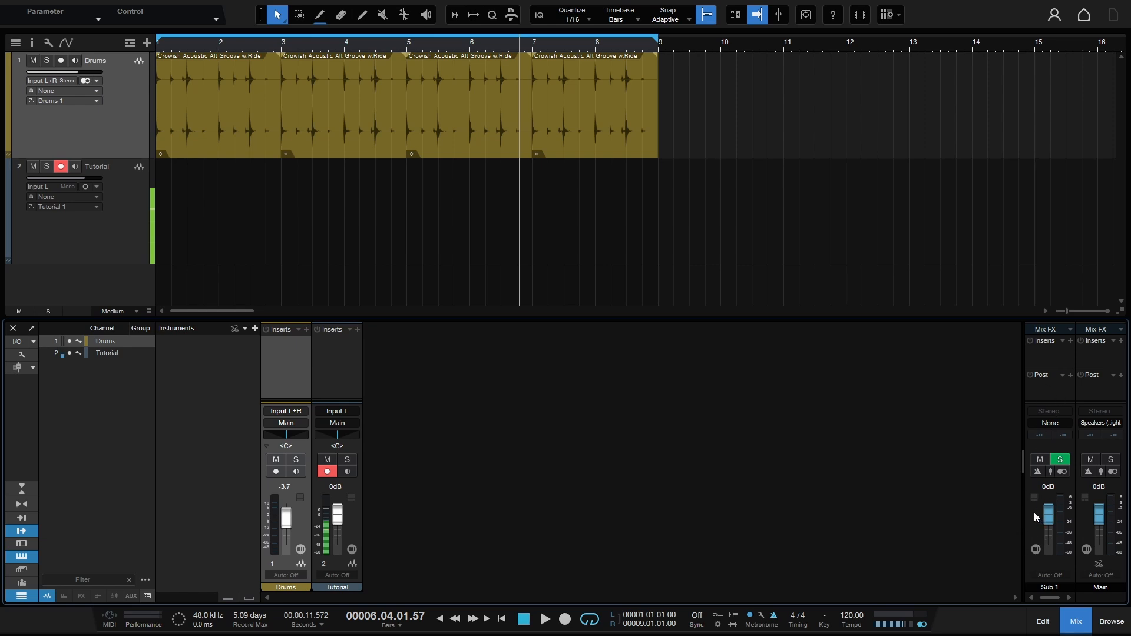
Step: Enable the Listen Bus in the mixer's console options
left_click(21, 355)
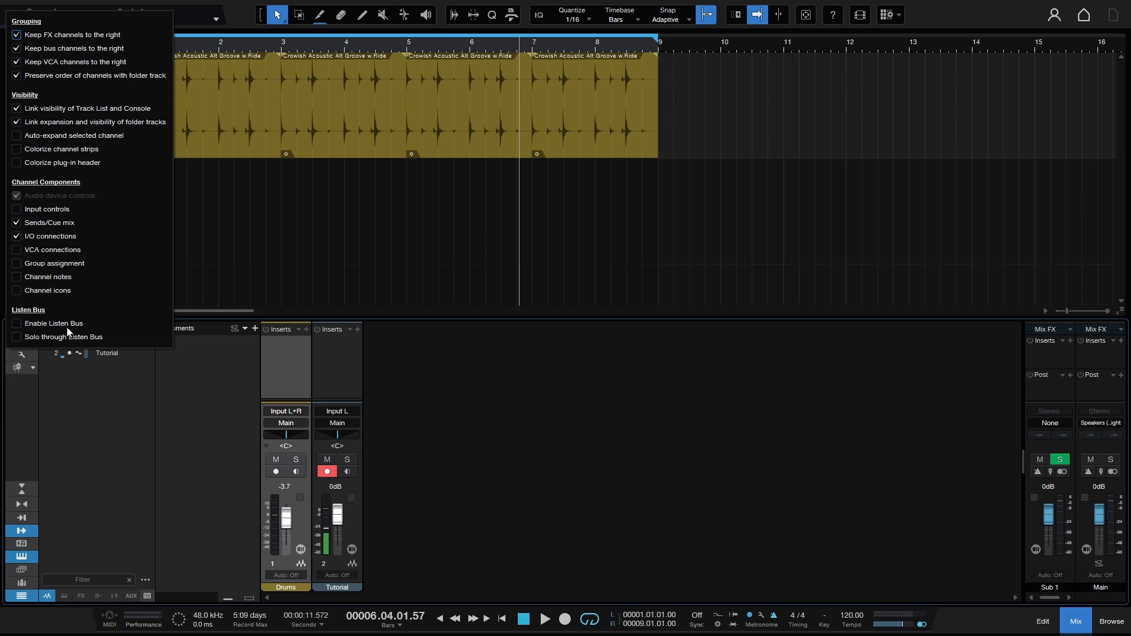
left_click(17, 325)
left_click(97, 482)
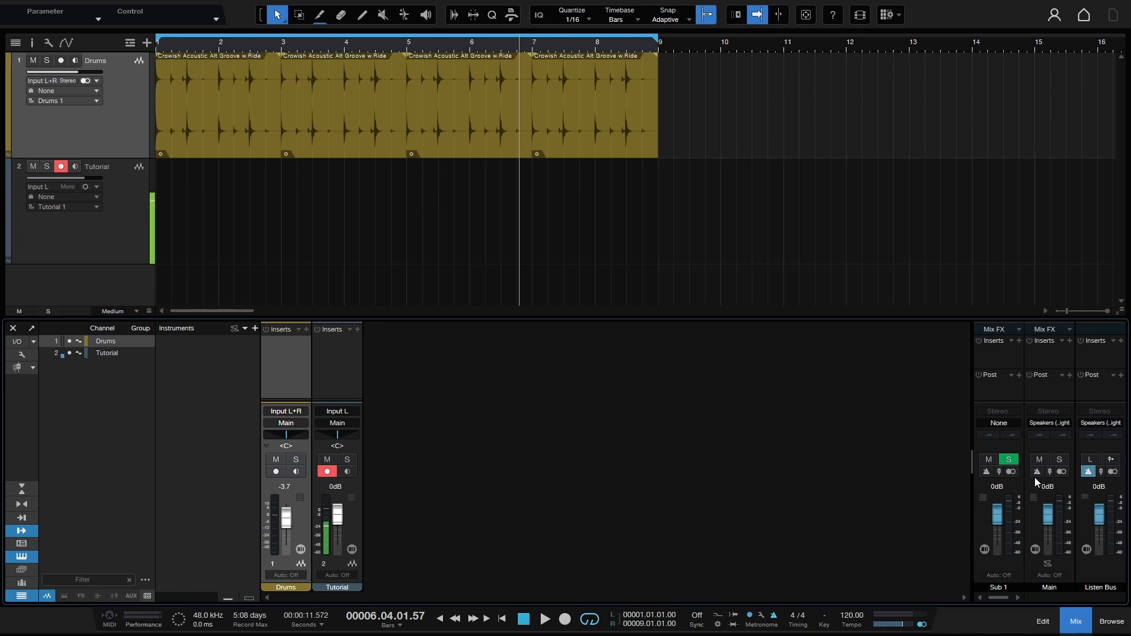
Step: Play the loop with the Listen Bus click off, and turn on the click for the Sub 1, Main and Listen Bus outputs
key("space")
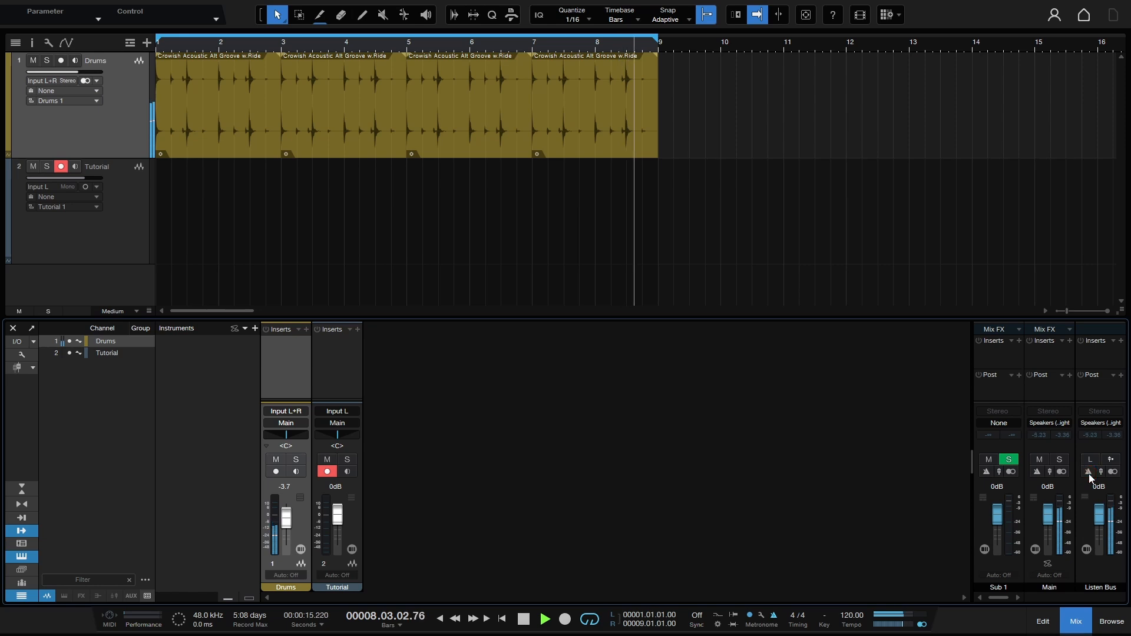
key("space")
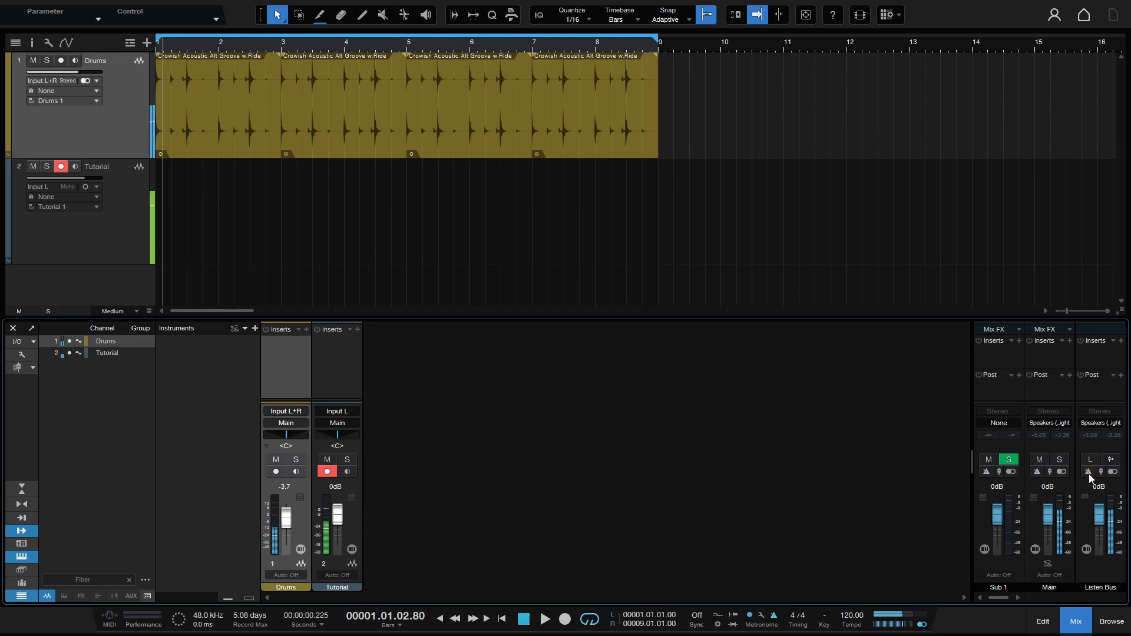
left_click(1036, 472)
left_click(1037, 472)
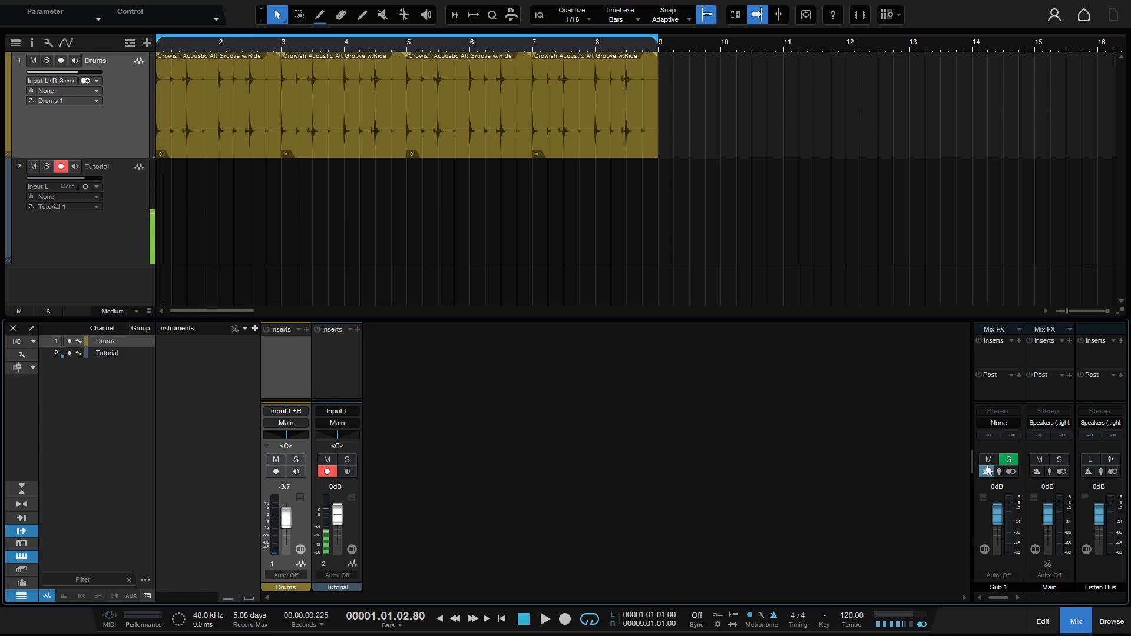
left_click(1087, 472)
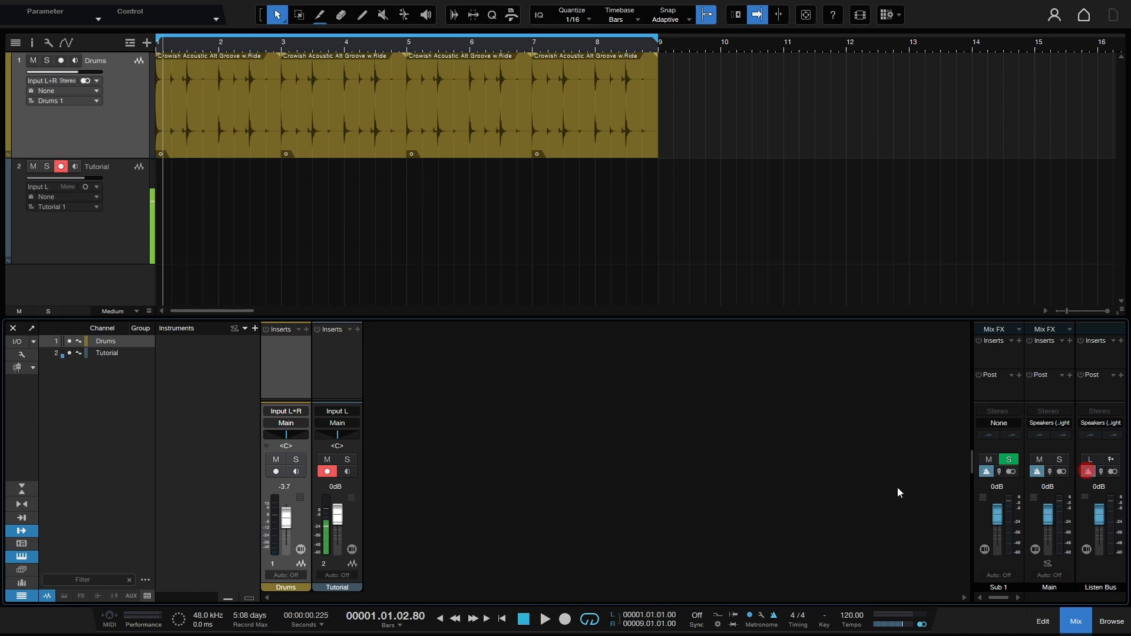
Step: Turn off the metronome globally and play the loop to check the sound without any click
left_click(774, 616)
key("space")
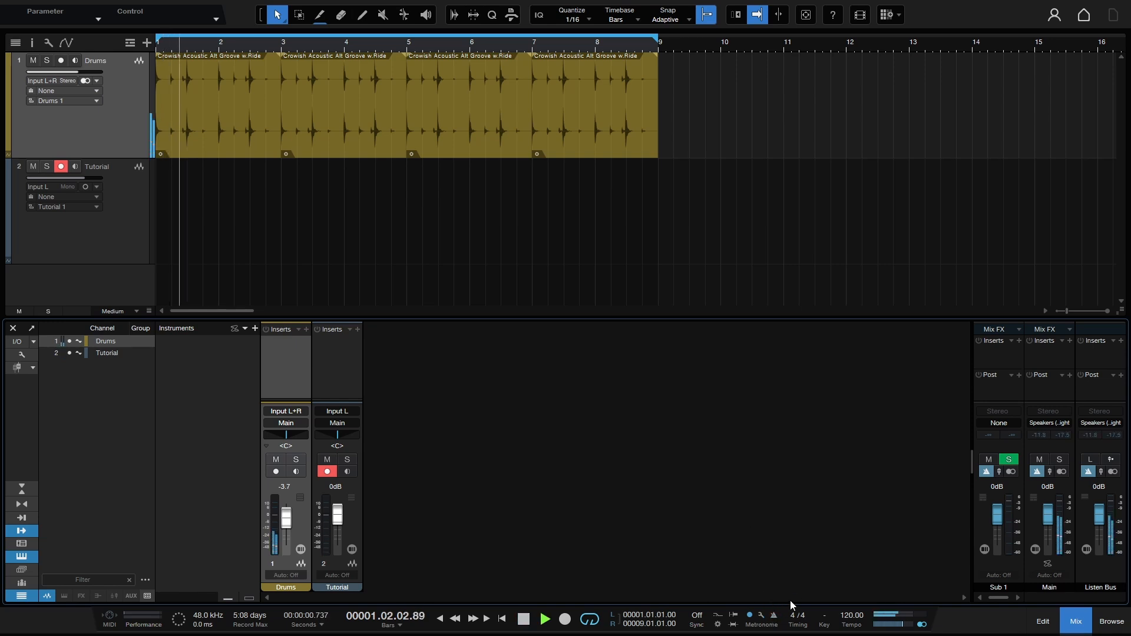
key("space")
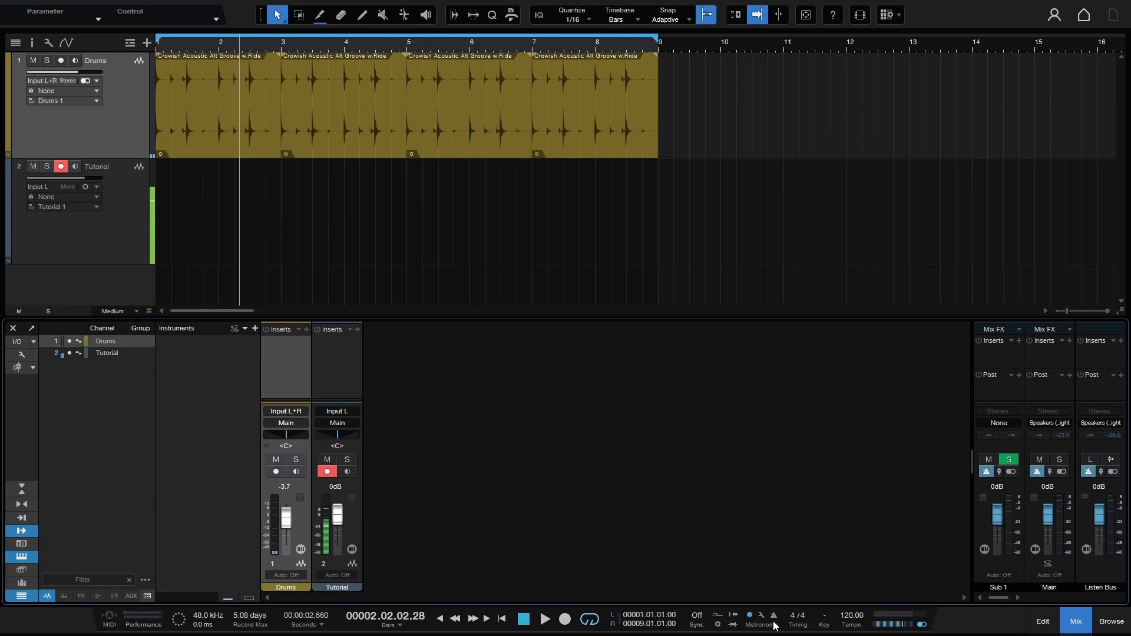
Step: Adjust the individual click volumes of the Main, Listen Bus and Sub 1 outputs
left_click(1049, 472)
left_click_drag(1049, 532, 1050, 500)
left_click_drag(1101, 472, 1109, 591)
left_click_drag(1050, 470, 1051, 502)
left_click_drag(999, 471, 996, 518)
Step: Activate the metronome in its setup and play the loop to hear the click
left_click(761, 616)
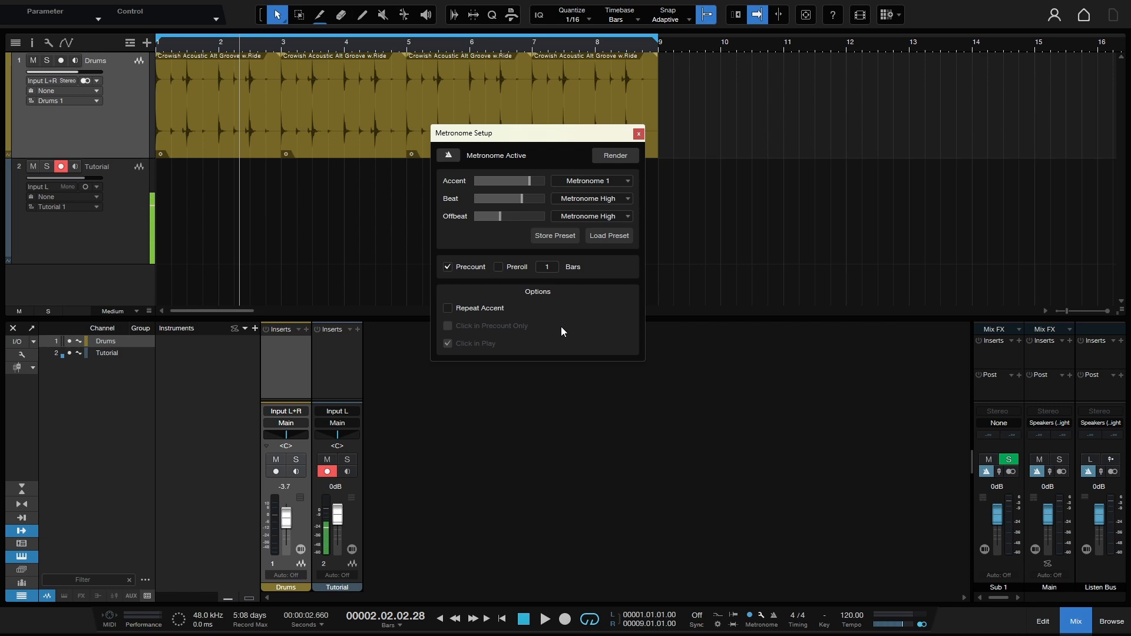
left_click(448, 157)
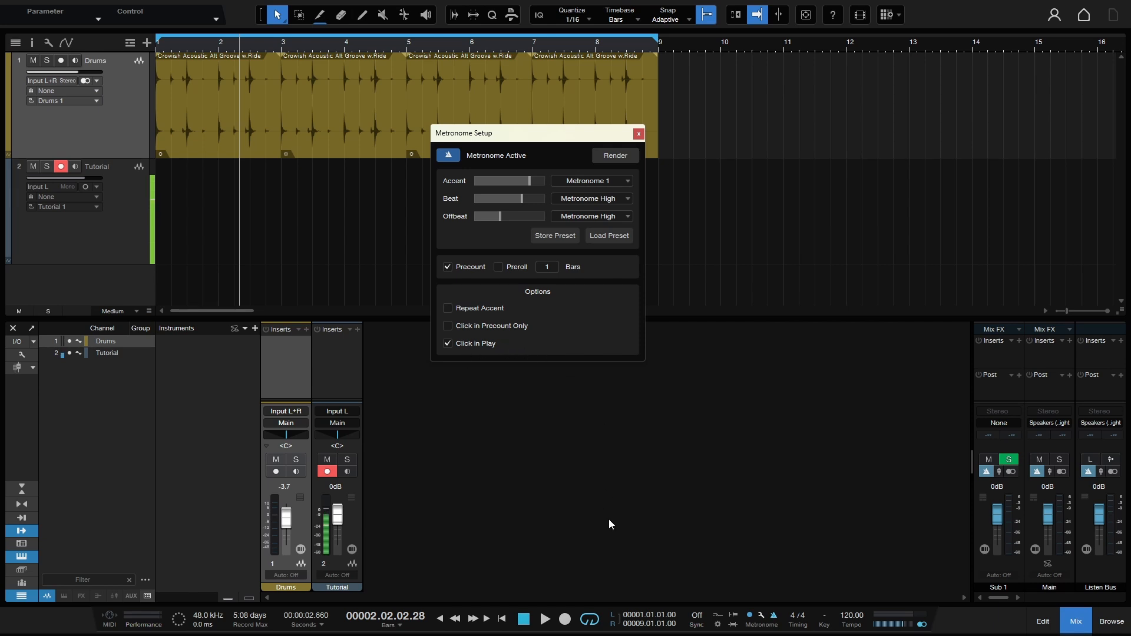
key("space")
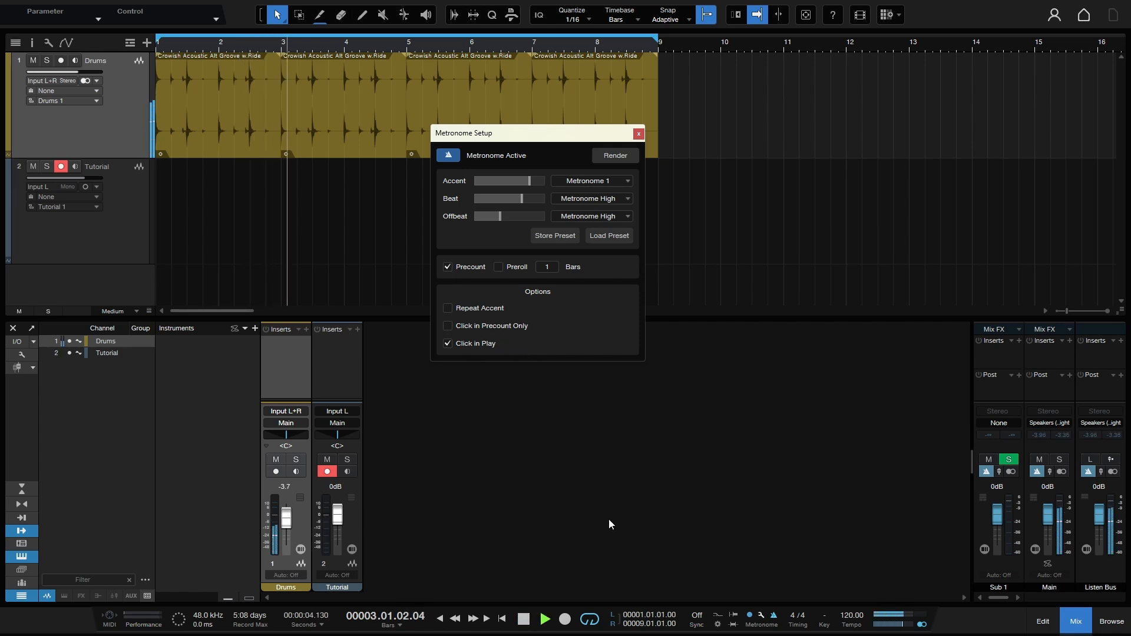
key("space")
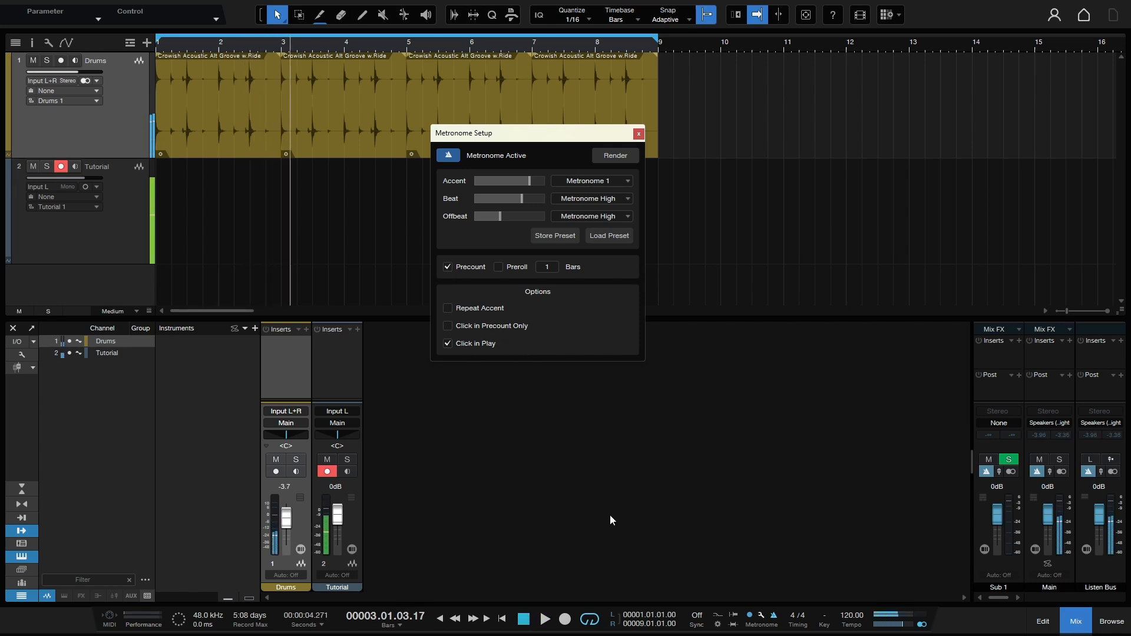
Step: Turn off Click in Play for the metronome, play the loop to check it, and close the metronome setup
left_click(447, 343)
key("space")
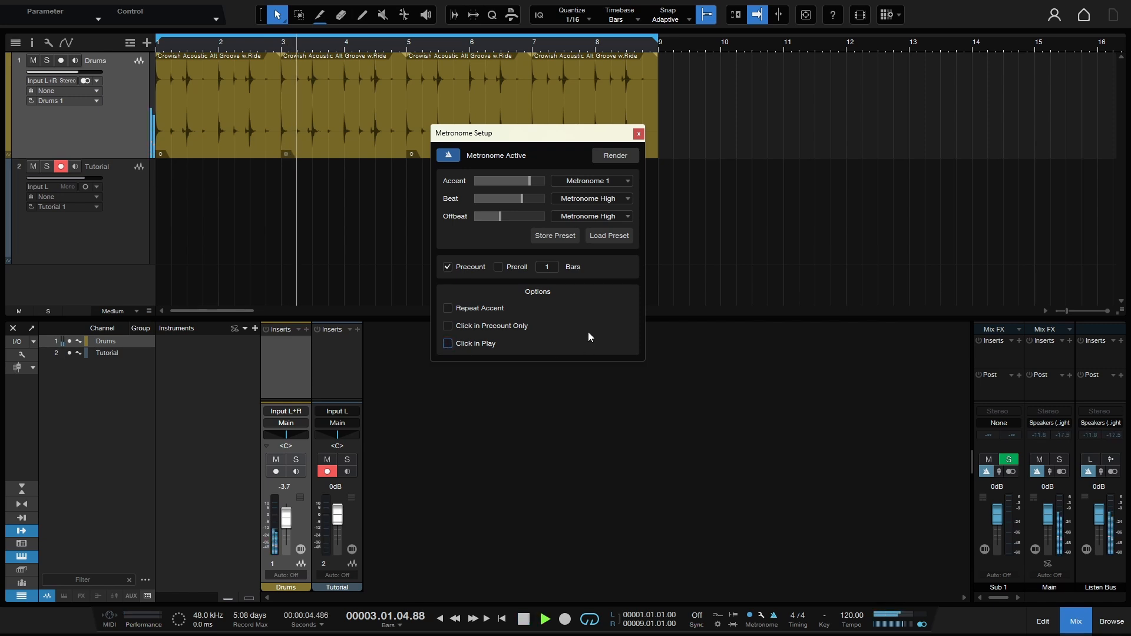
left_click(640, 133)
key("space")
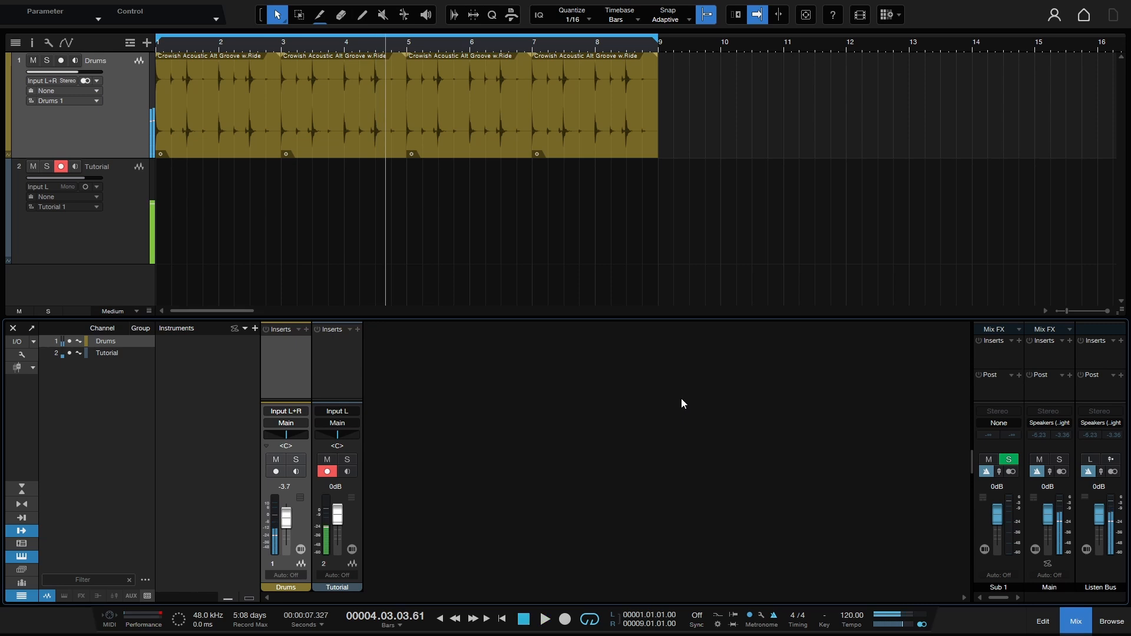
Step: Record a take of about three bars on the Tutorial track from the song start, and resume playback to compare the click behaviour
left_click(108, 245)
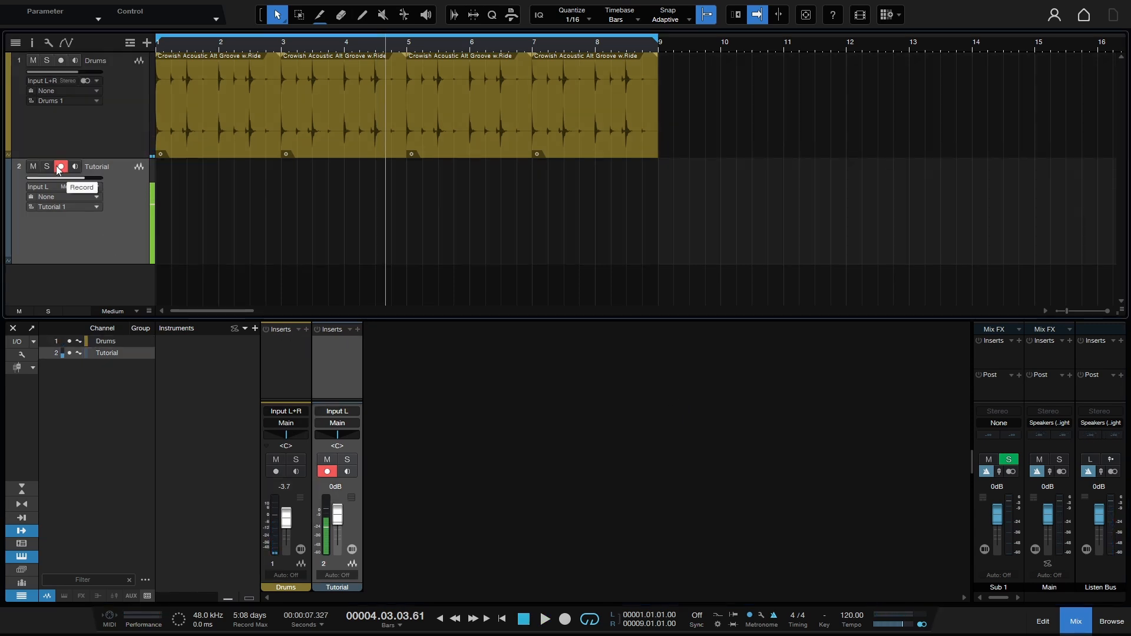
key("comma")
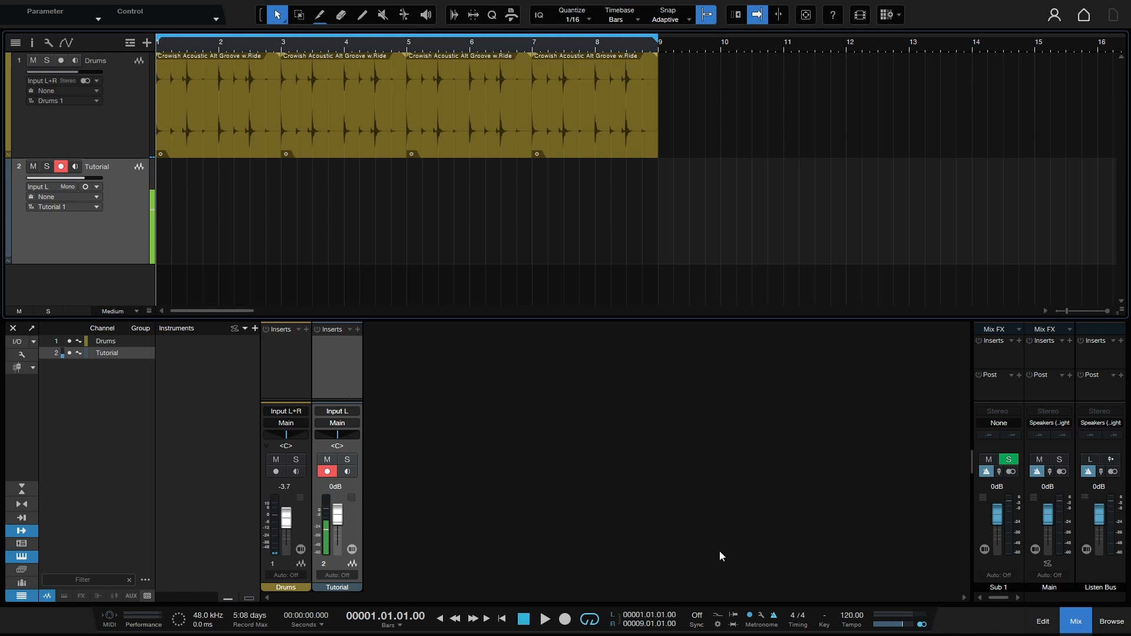
key("KP_Multiply")
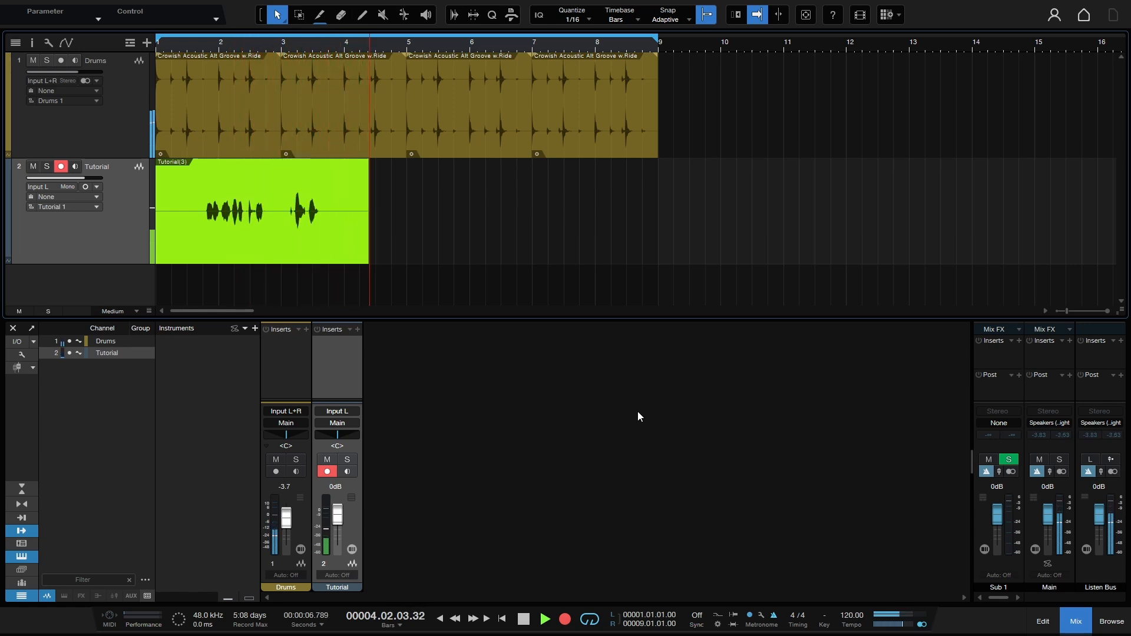
key("space")
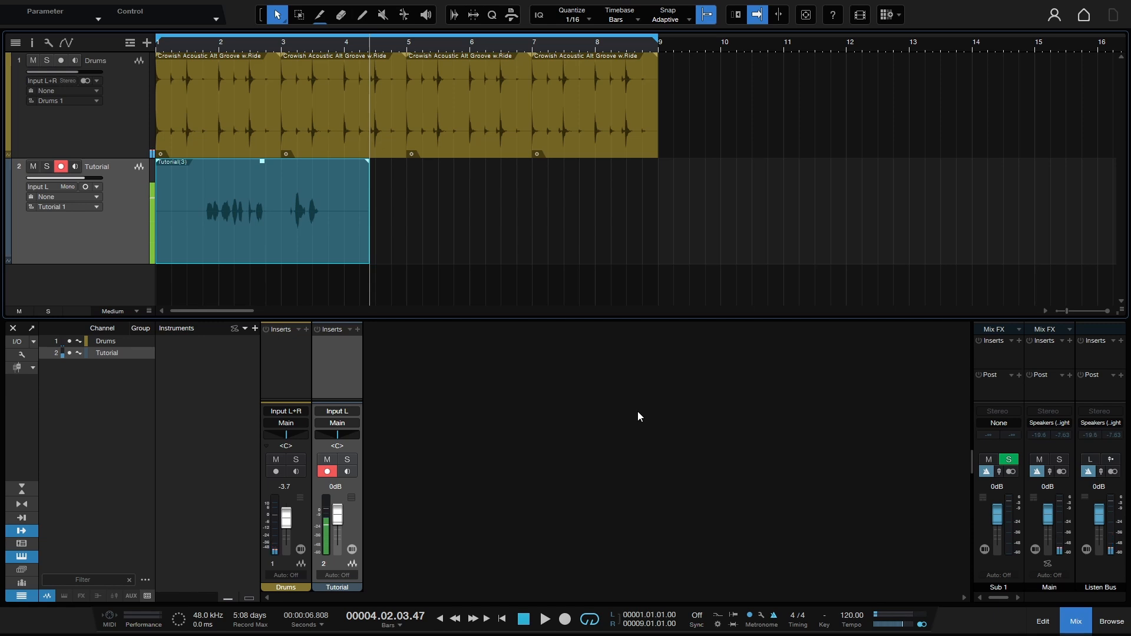
key("space")
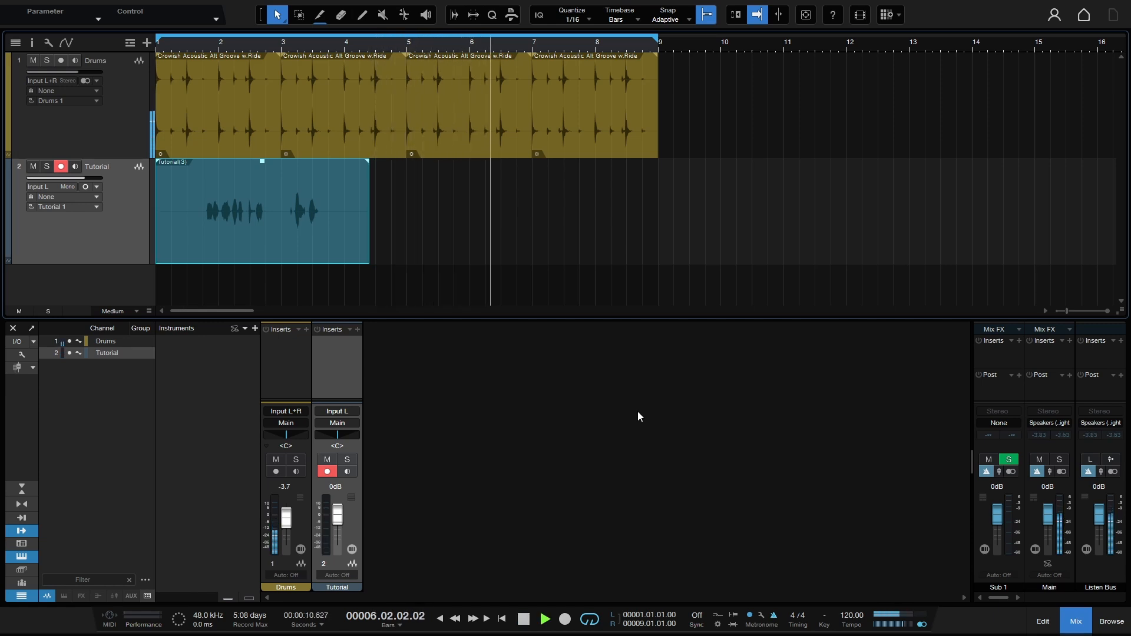
key("space")
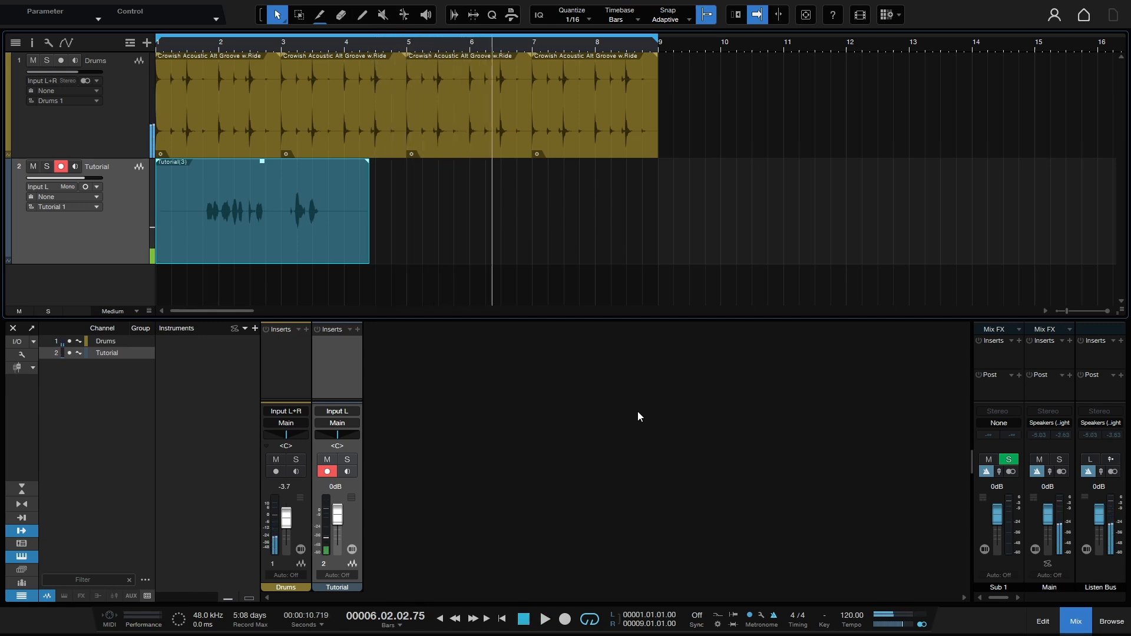
Step: Enable Click in Play, render the metronome click over the loop range to a new track, and close the metronome setup
left_click(760, 616)
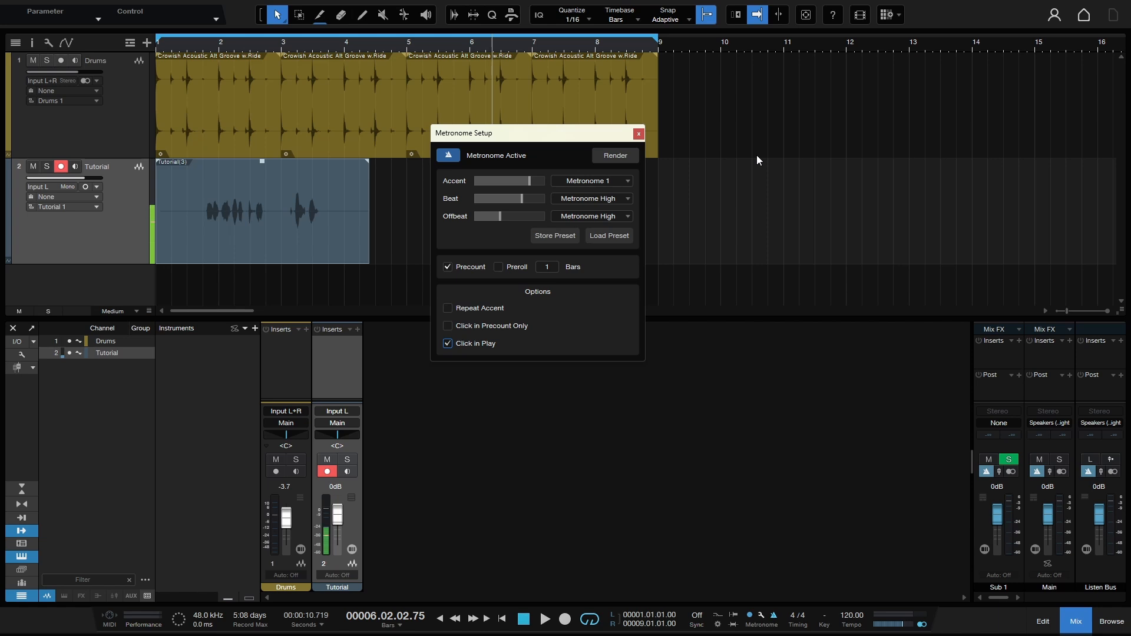
left_click(617, 157)
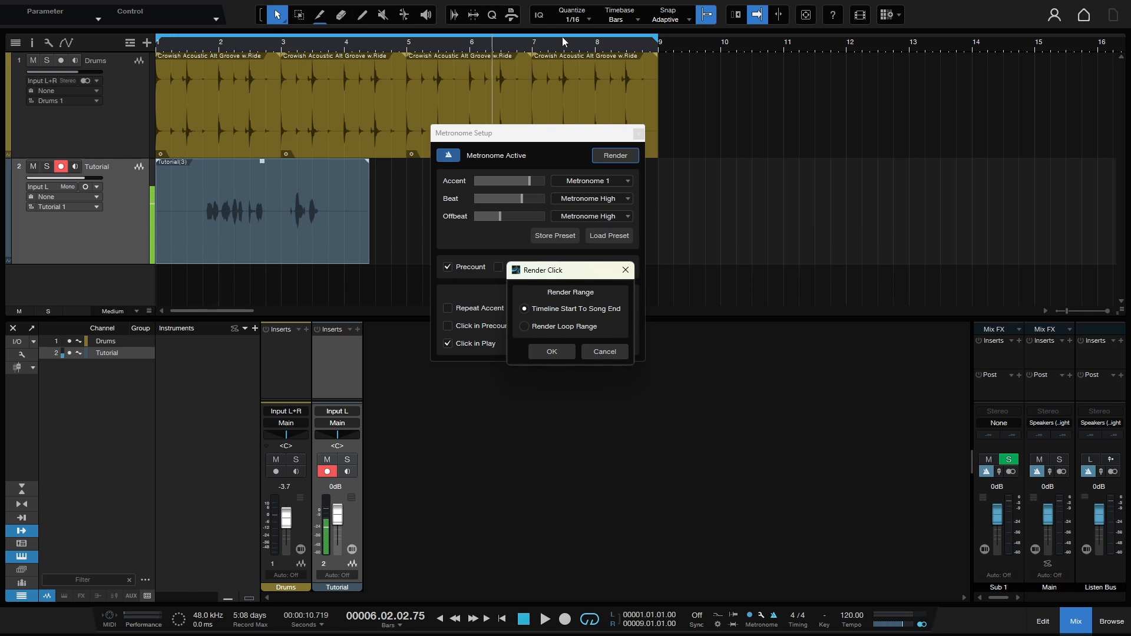
left_click(522, 327)
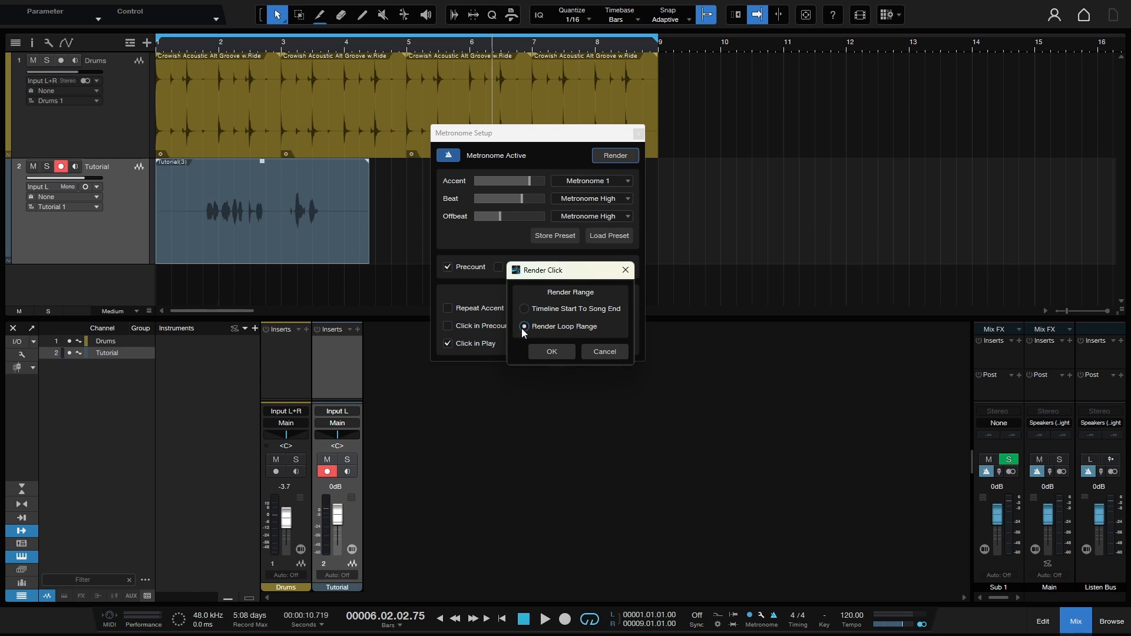
left_click(548, 352)
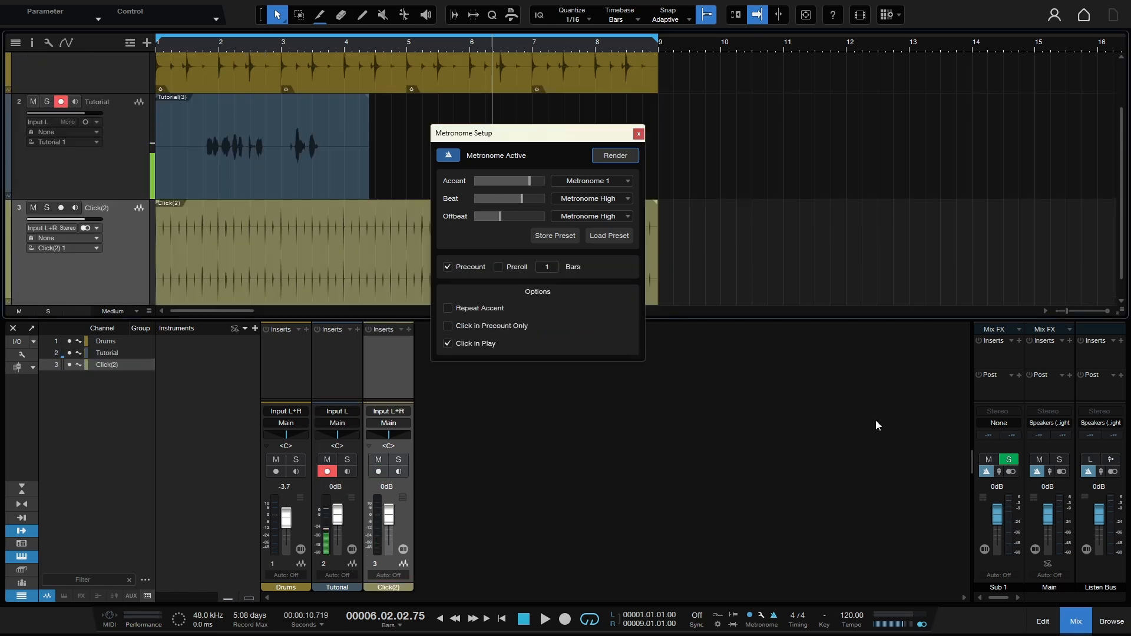
left_click(638, 134)
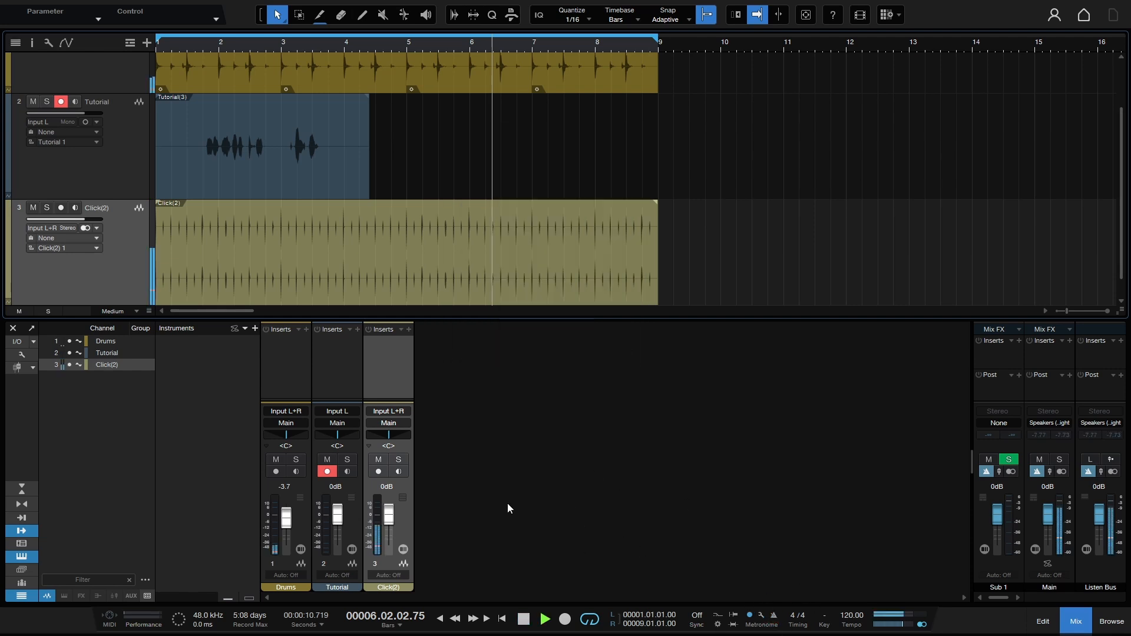
Step: Play the song and solo the rendered click track to hear it on its own
key("space")
key("s")
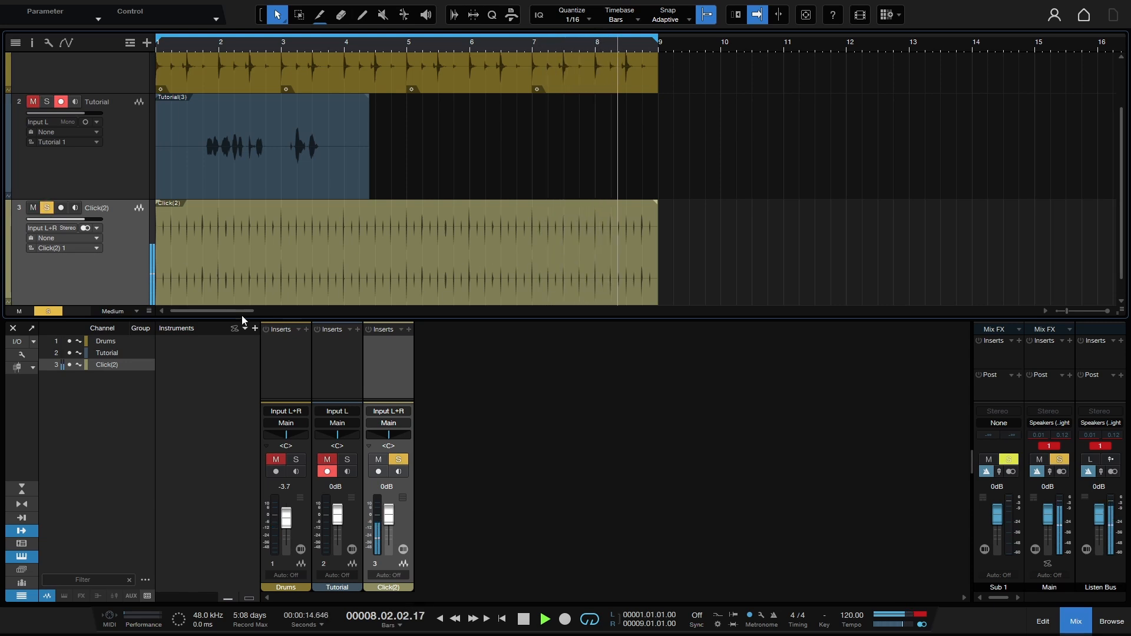
key("space")
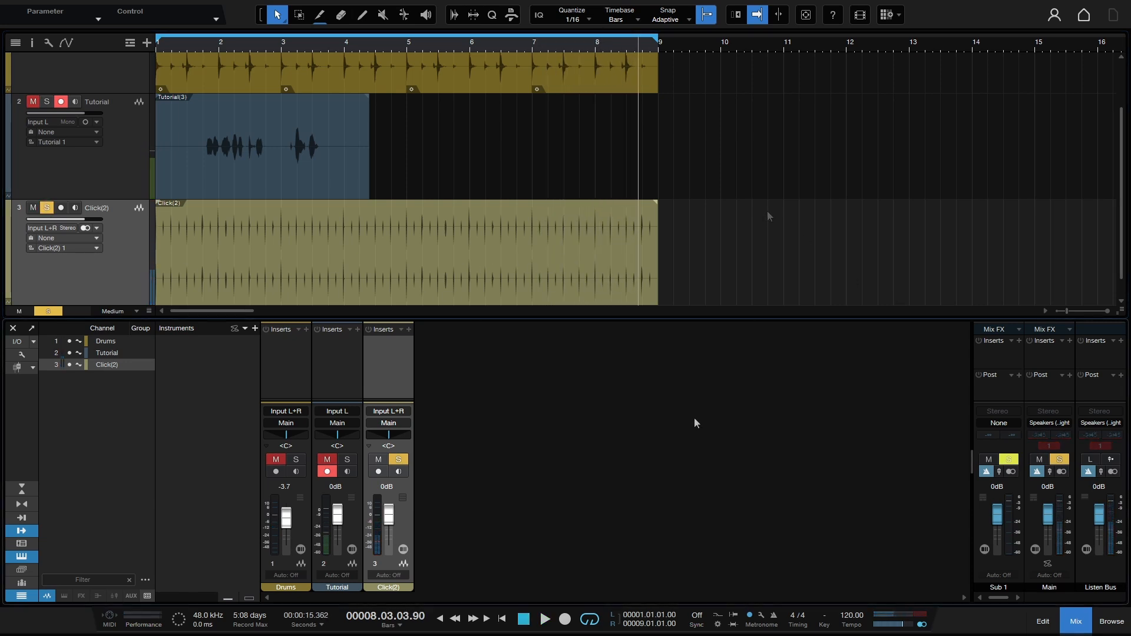